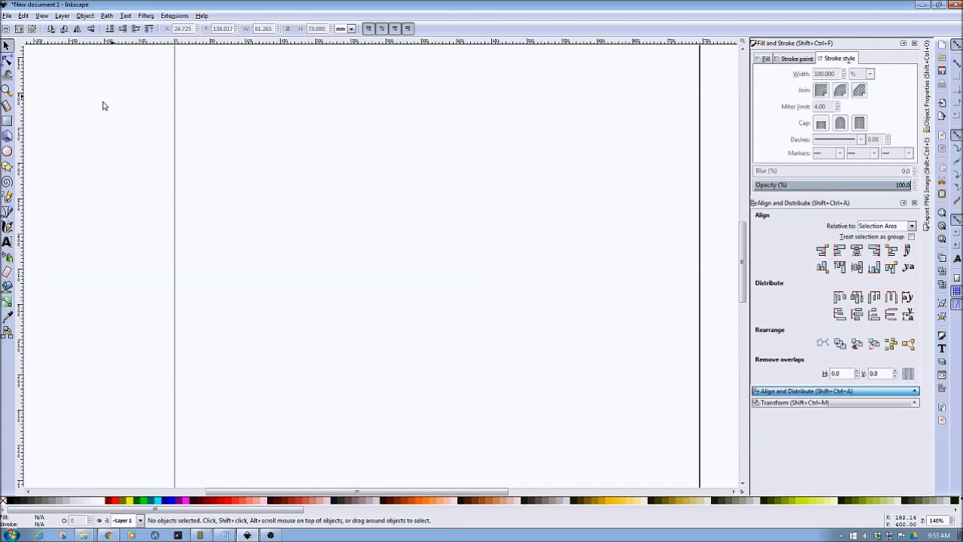
- Draw an ellipse about 61 by 59 mm on the page and move it towards the page's centre
click(8, 151)
mouse_move(260, 161)
mouse_down()
mouse_move(333, 236)
mouse_move(416, 292)
mouse_move(414, 308)
mouse_up()
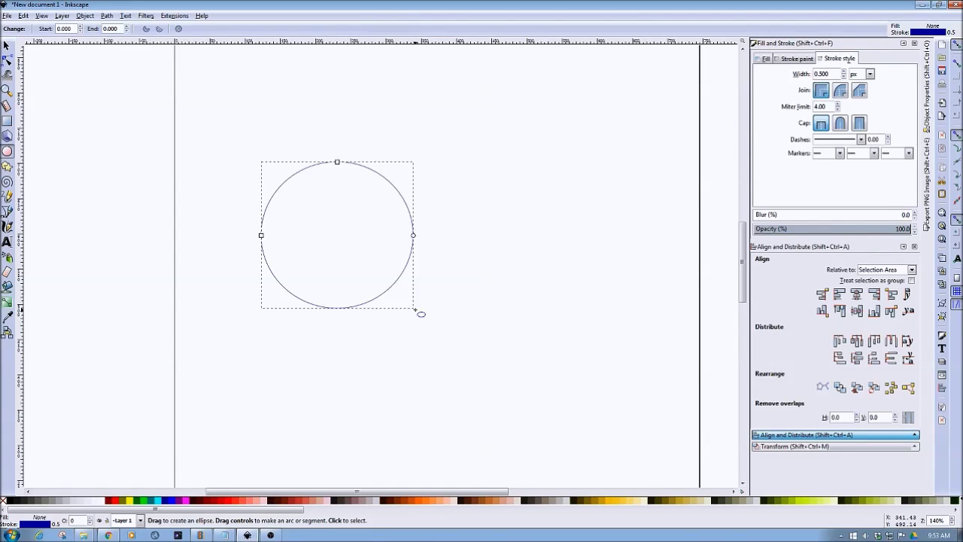
click(6, 47)
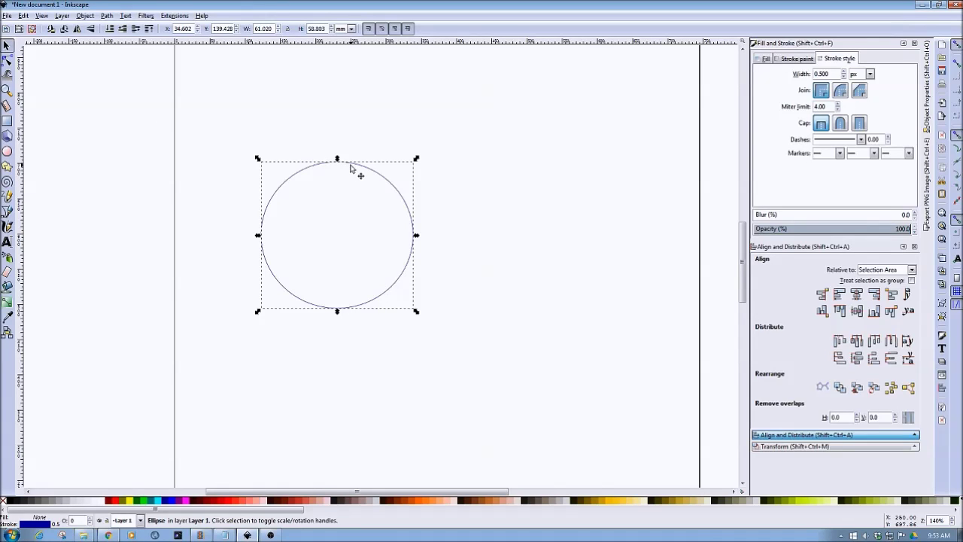
drag(347, 169, 447, 174)
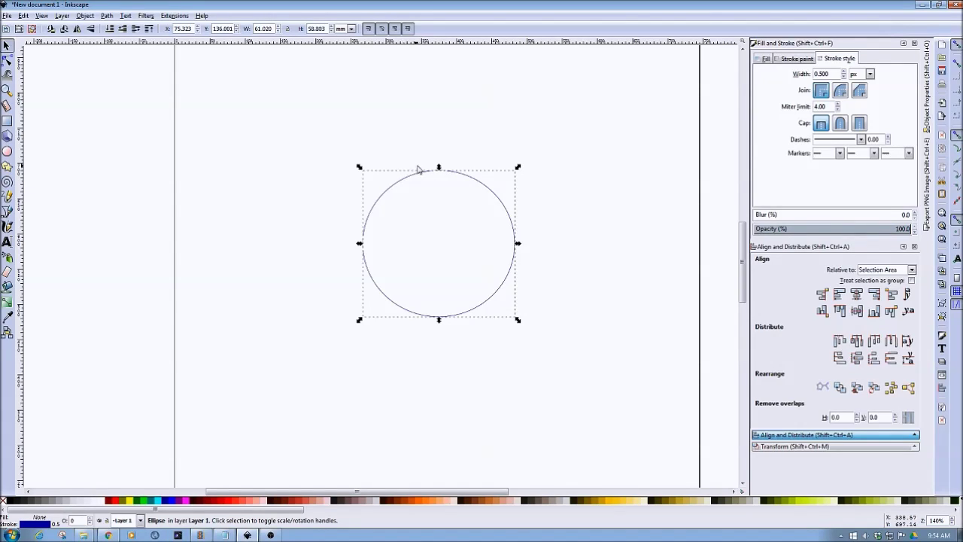
- Set the ellipse's width and height to 73 mm each
double_click(273, 31)
text(73)
key(Return)
triple_click(307, 30)
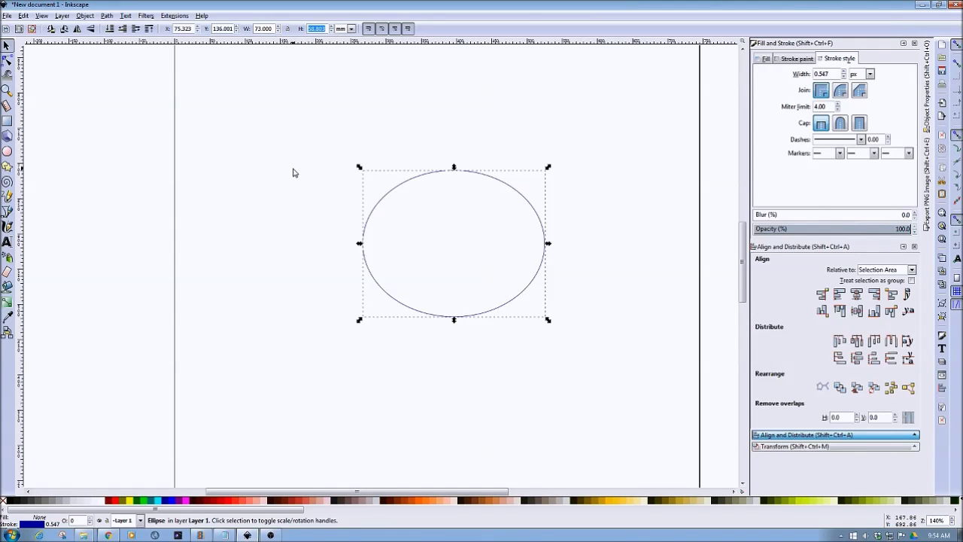
text(73)
key(Return)
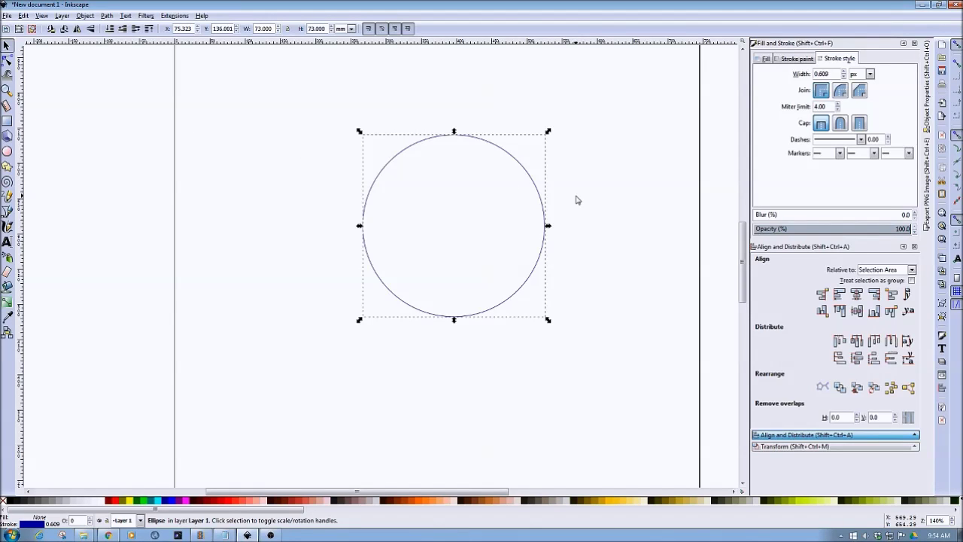
click(542, 200)
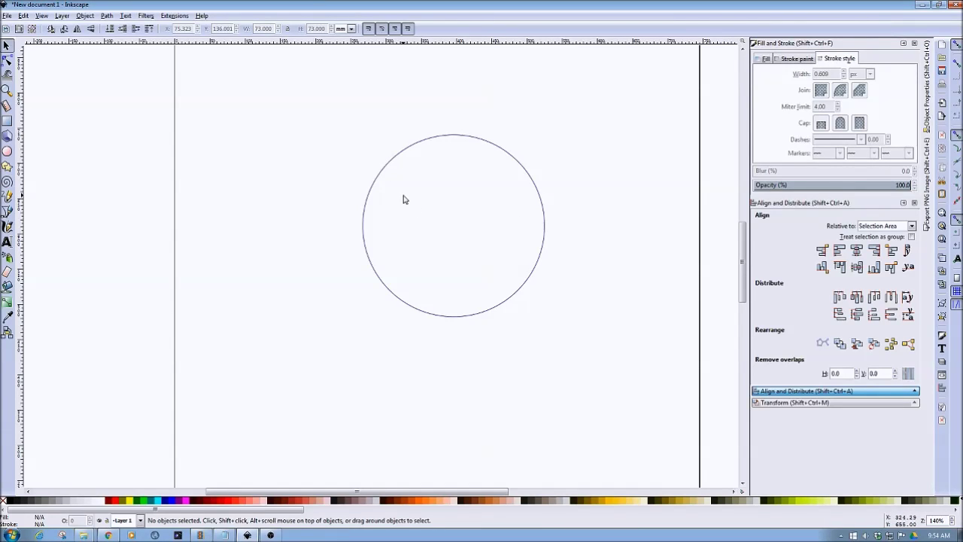
- Resize the circle to 85 mm wide and 85 mm high
click(365, 207)
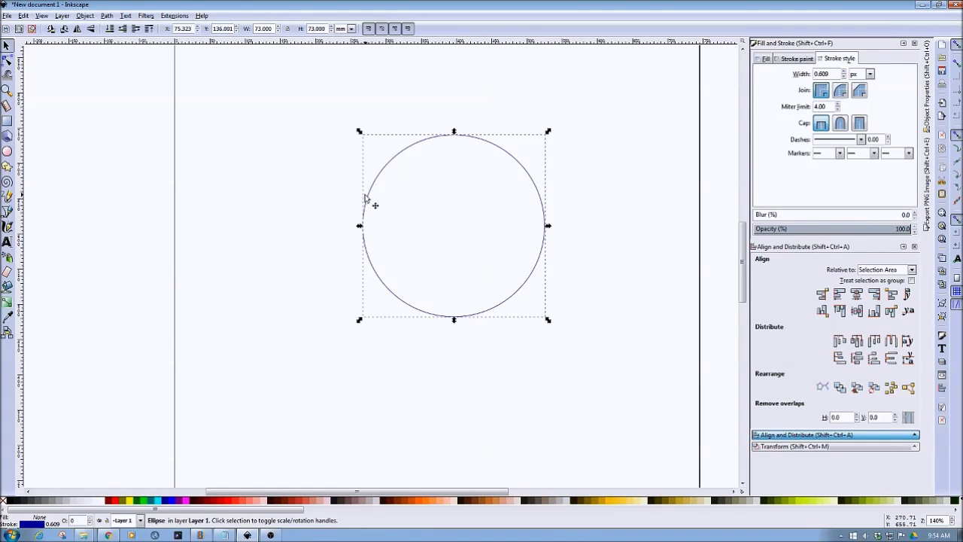
double_click(256, 29)
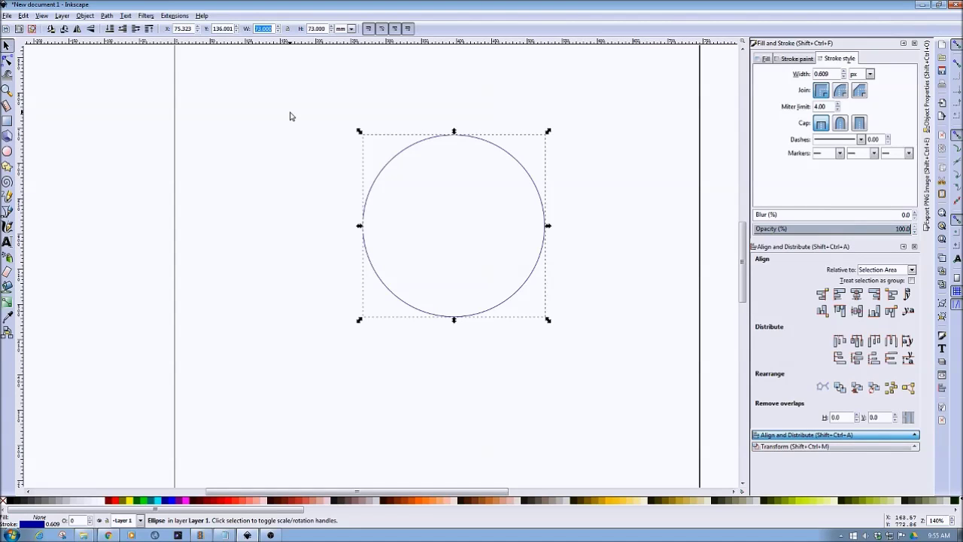
text(85)
key(Return)
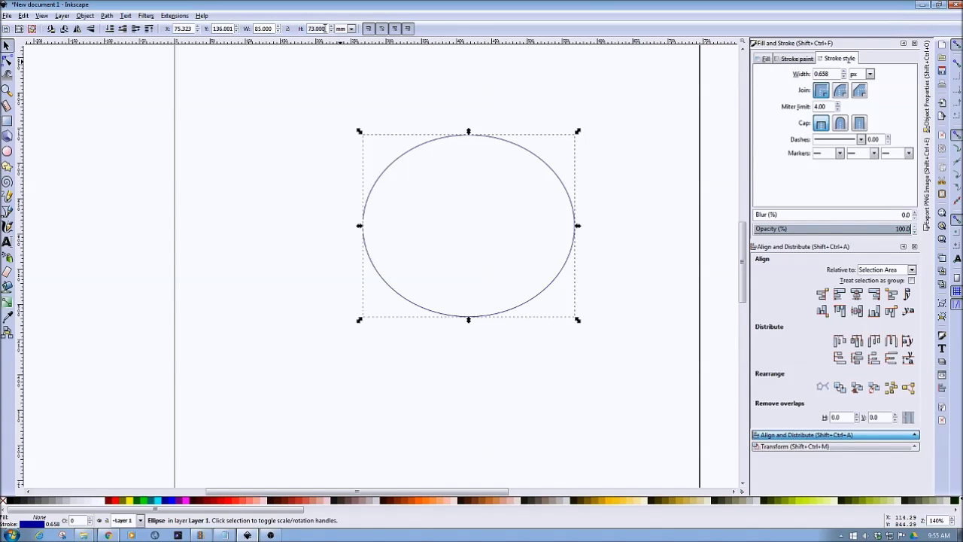
double_click(325, 28)
text(85)
key(Return)
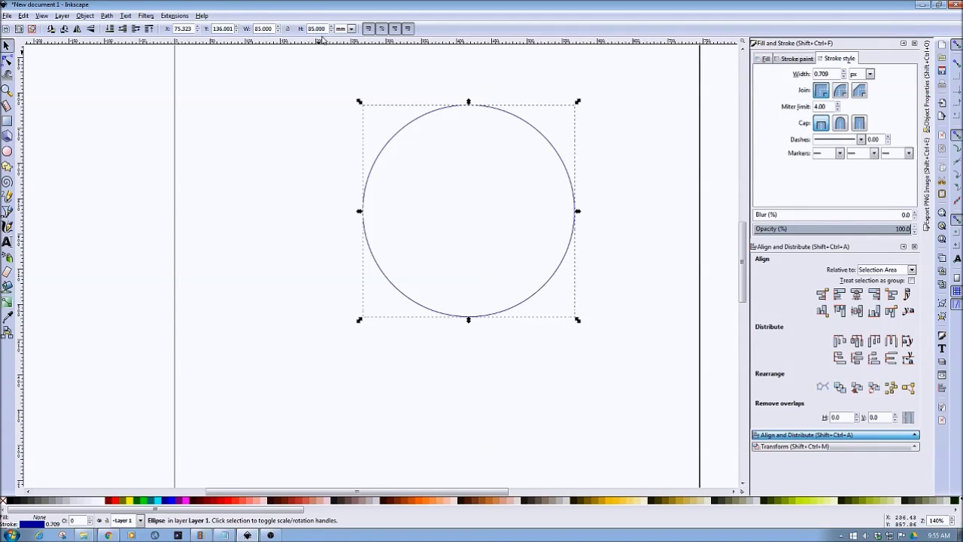
click(304, 241)
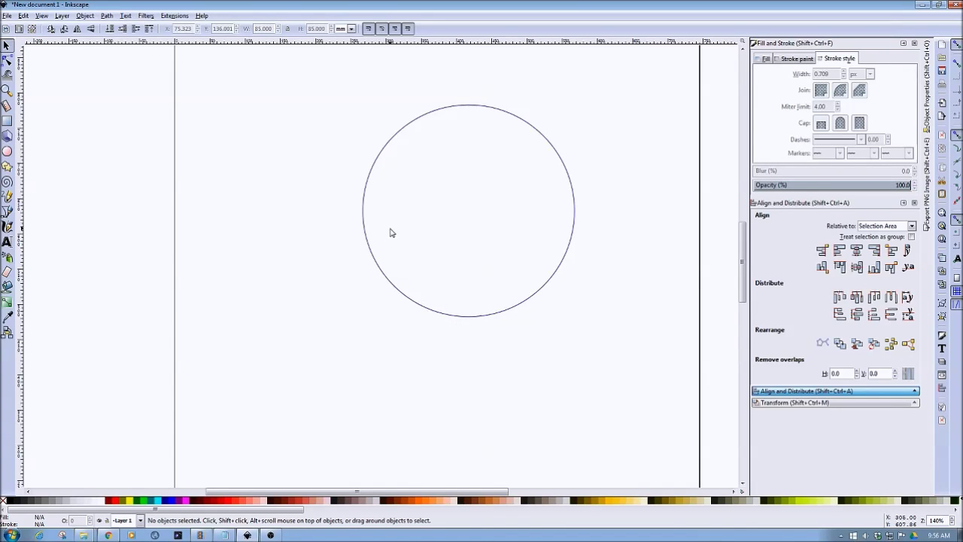
- Place a horizontal and a vertical guide through the centre of the large circle
click(369, 242)
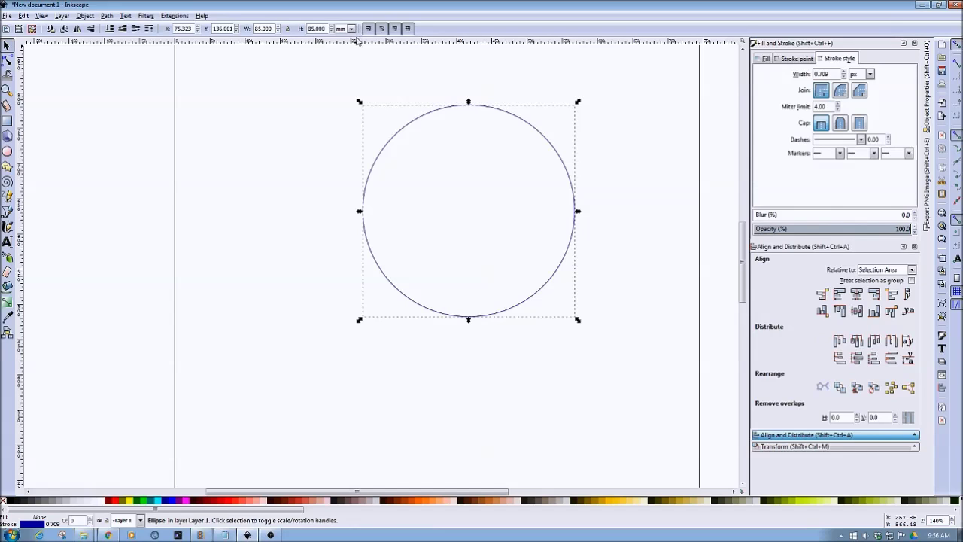
drag(375, 42, 341, 213)
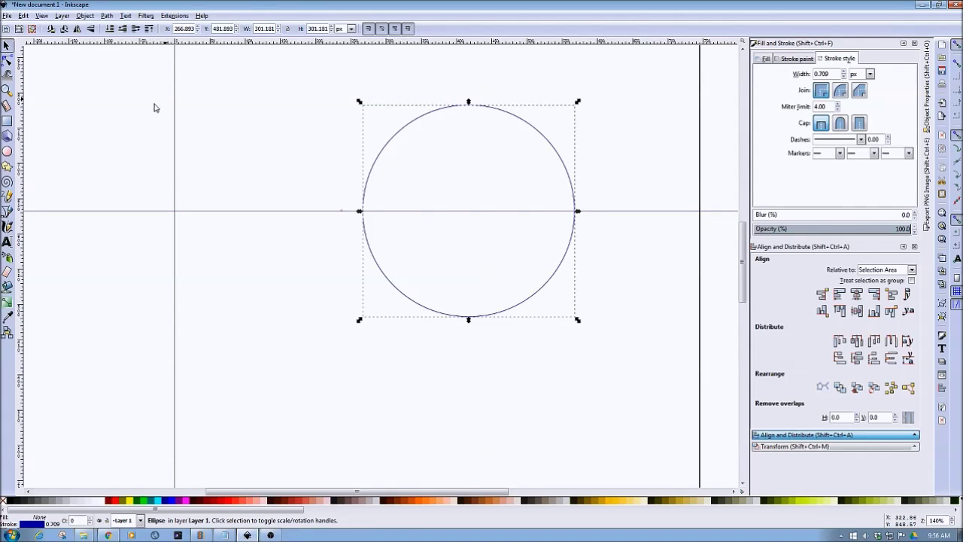
drag(22, 113, 469, 92)
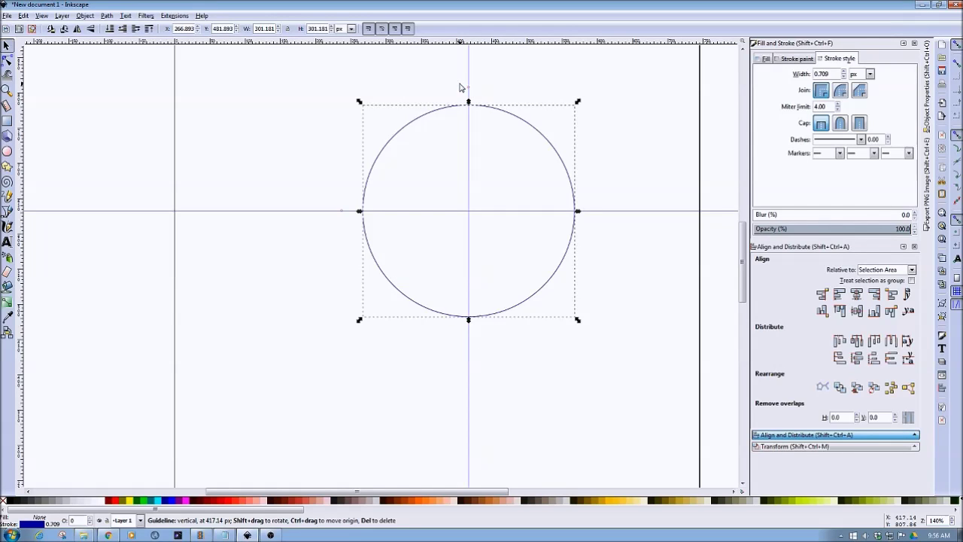
scroll(280, 189, down, 1)
scroll(279, 189, up, 3)
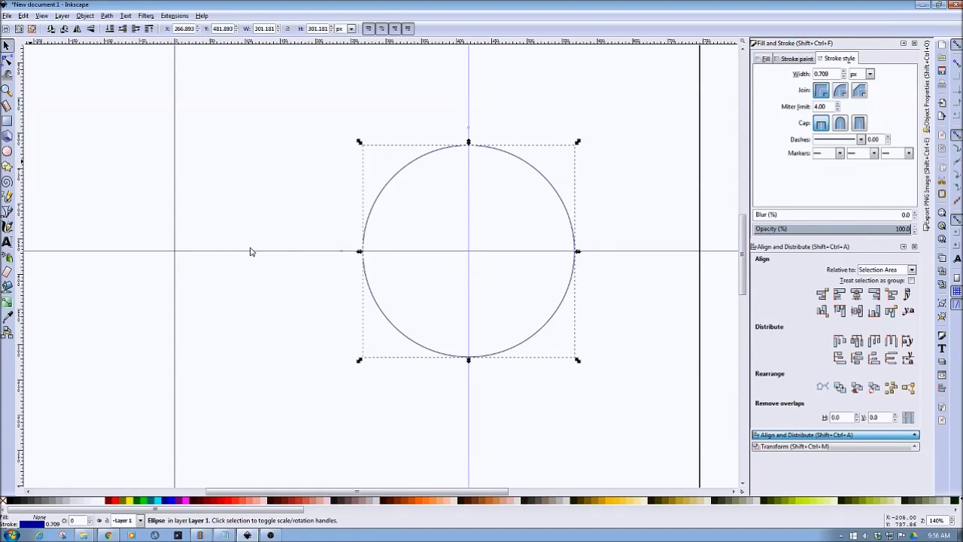
drag(247, 214, 286, 244)
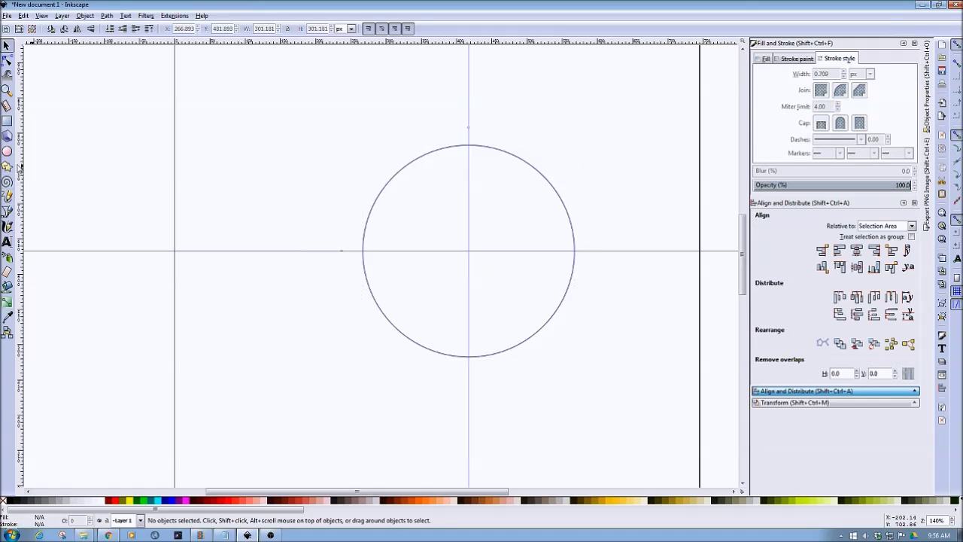
- Draw a small ellipse about 64 by 48 px outside the large circle, to its left
click(7, 151)
drag(238, 185, 283, 219)
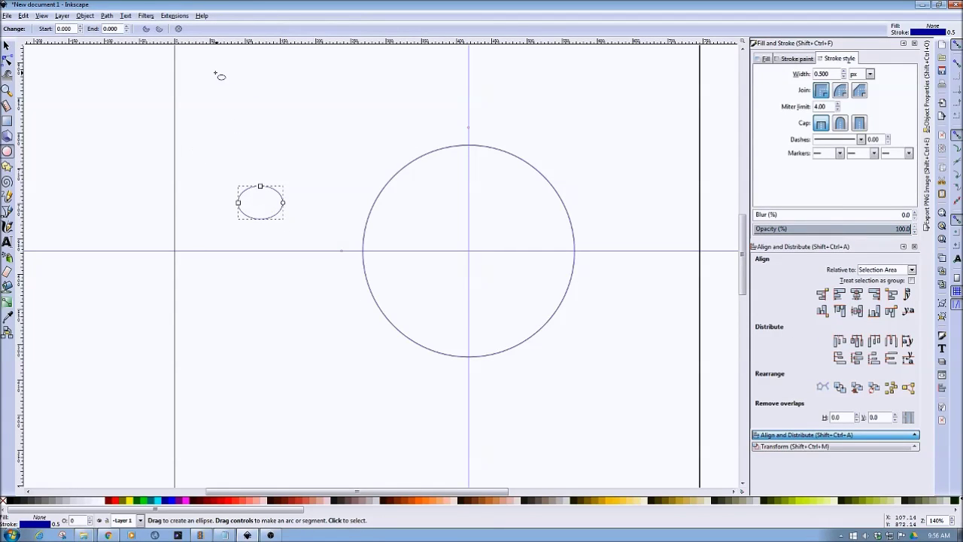
click(7, 46)
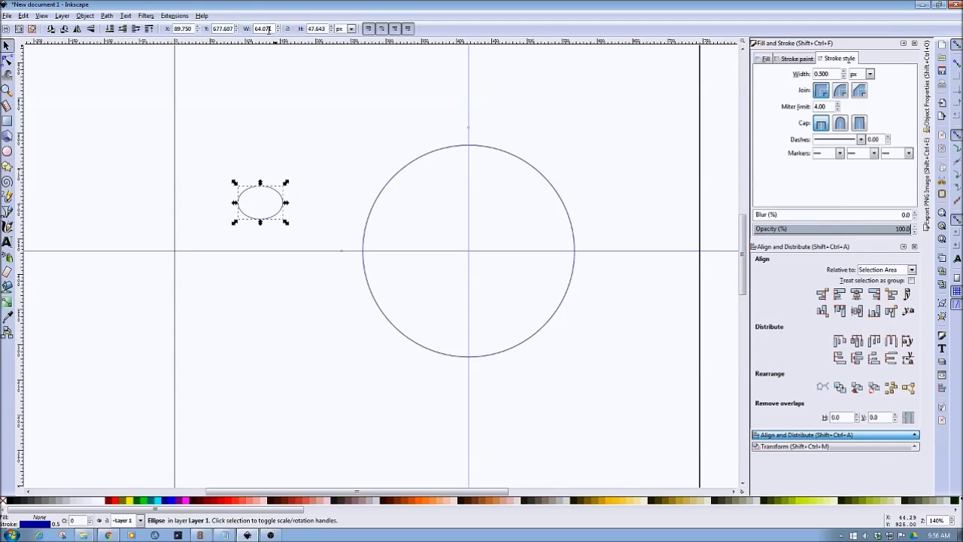
- Set the small ellipse's width and height to 4 px each
drag(273, 28, 267, 29)
drag(272, 28, 251, 29)
text(4)
click(325, 29)
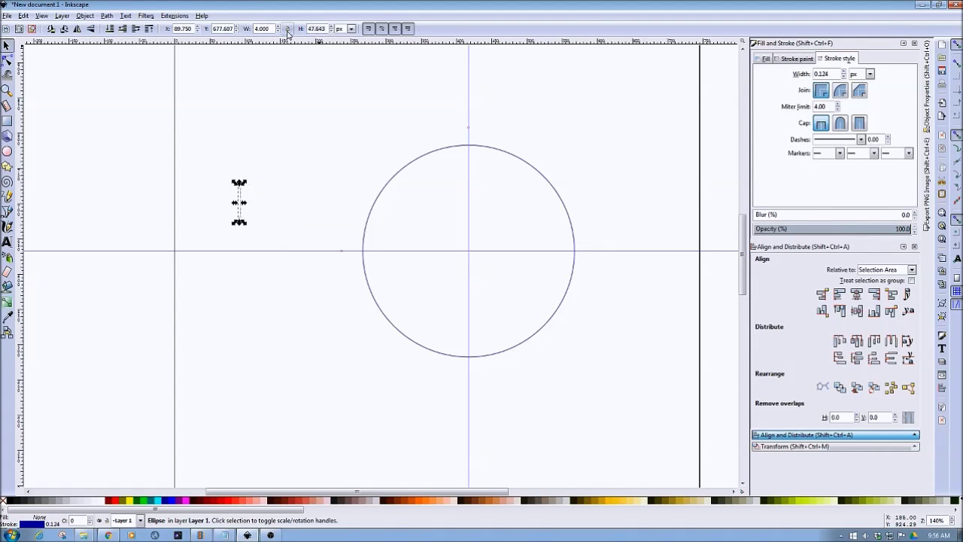
drag(327, 29, 302, 11)
text(4)
key(Return)
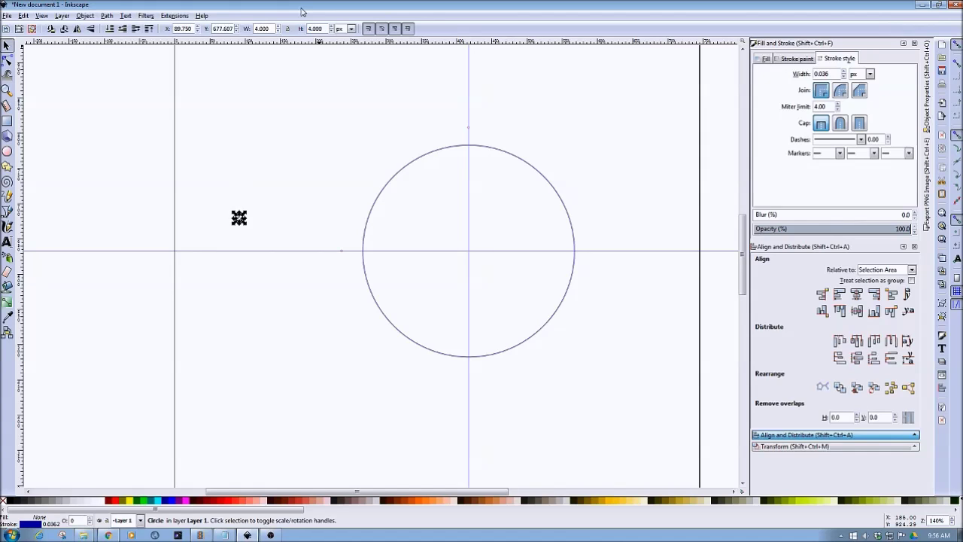
click(301, 351)
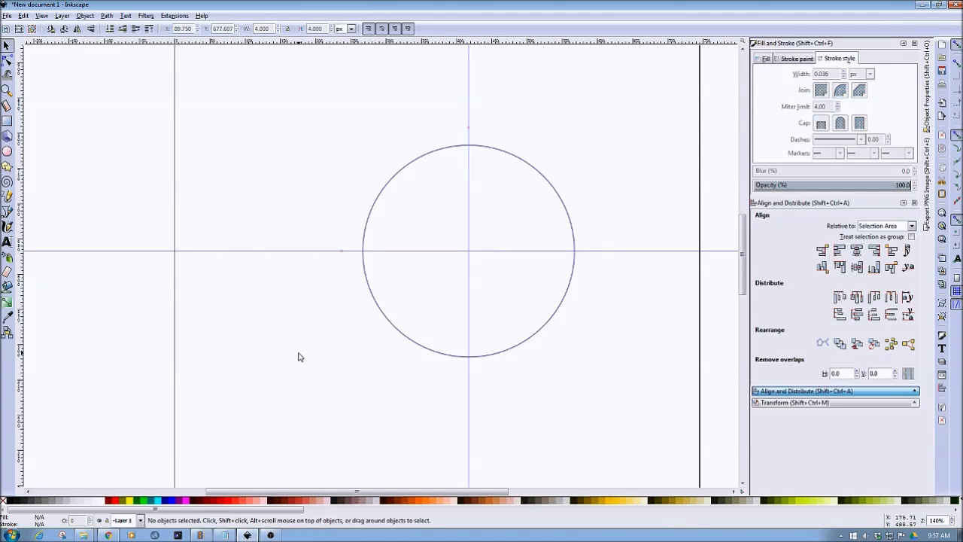
- Set the small circle's stroke width to 0.5 mm
click(243, 218)
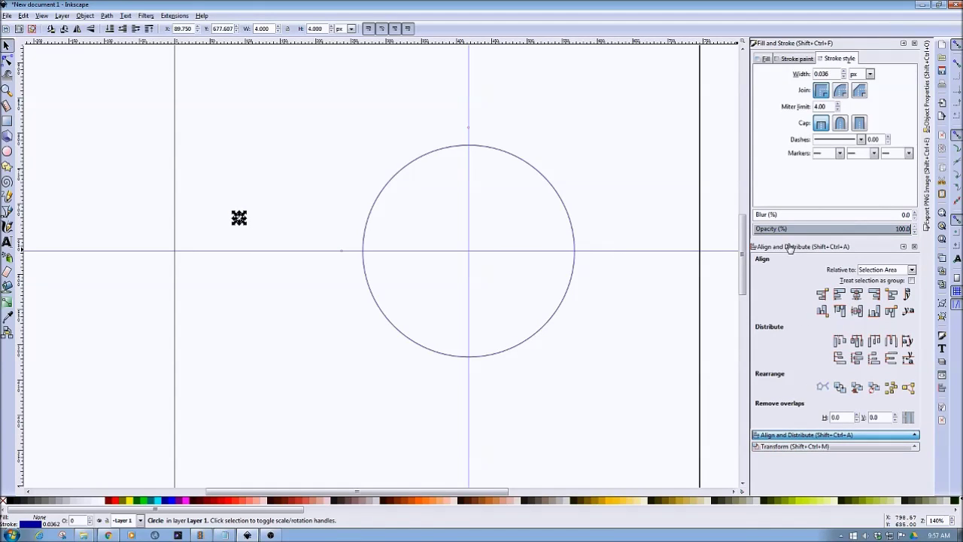
drag(831, 74, 810, 75)
text(1)
text(5)
click(871, 74)
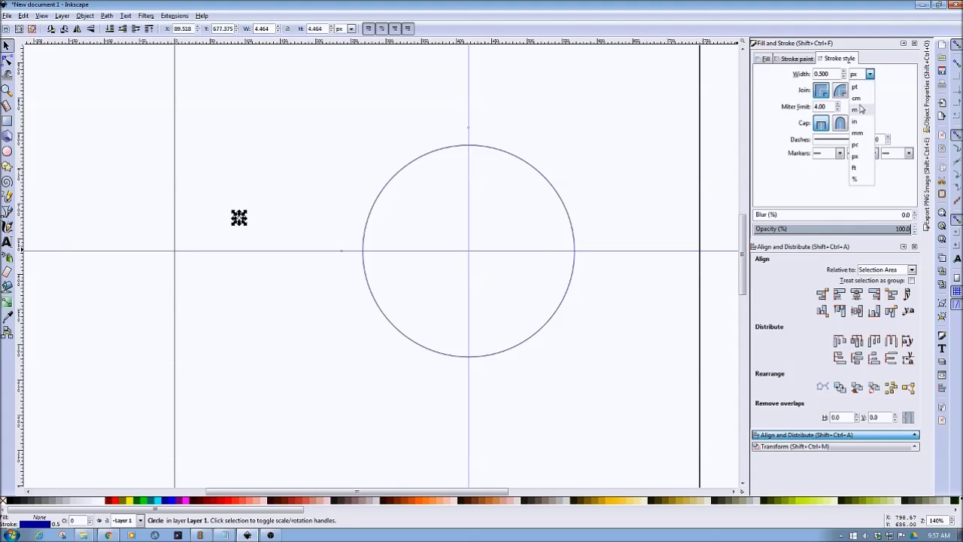
click(858, 132)
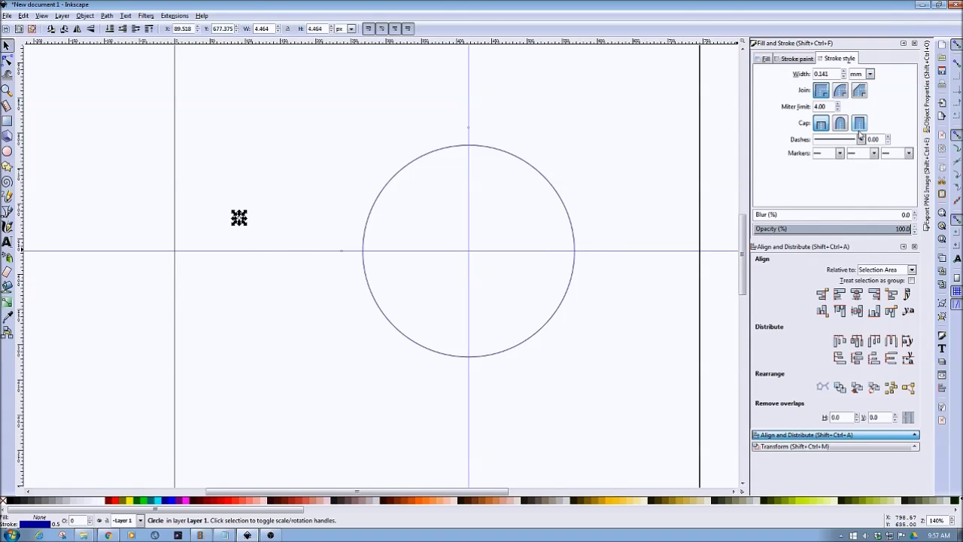
triple_click(824, 74)
text(0.5)
key(Return)
click(821, 89)
click(221, 369)
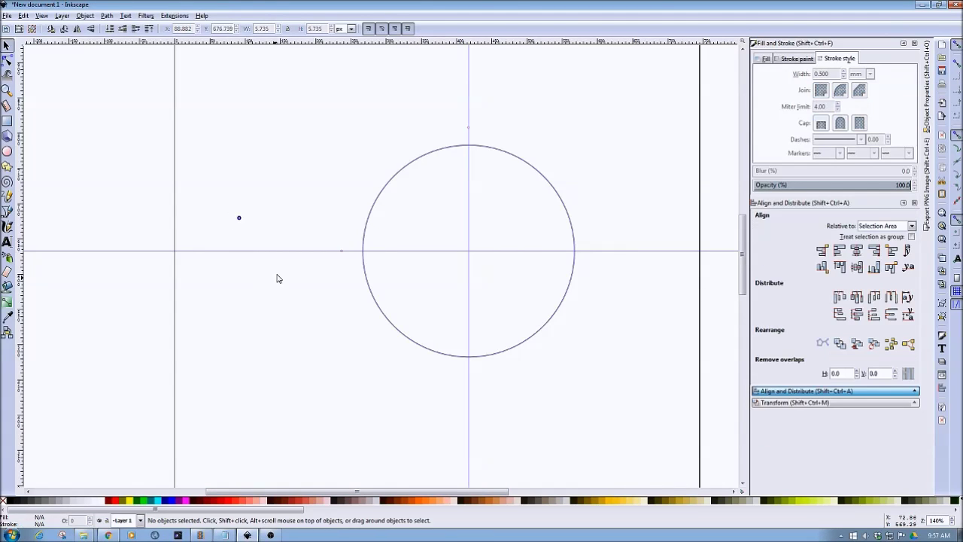
- Switch the size units to millimetres and make the small circle 4 mm wide and 4 mm high
click(239, 219)
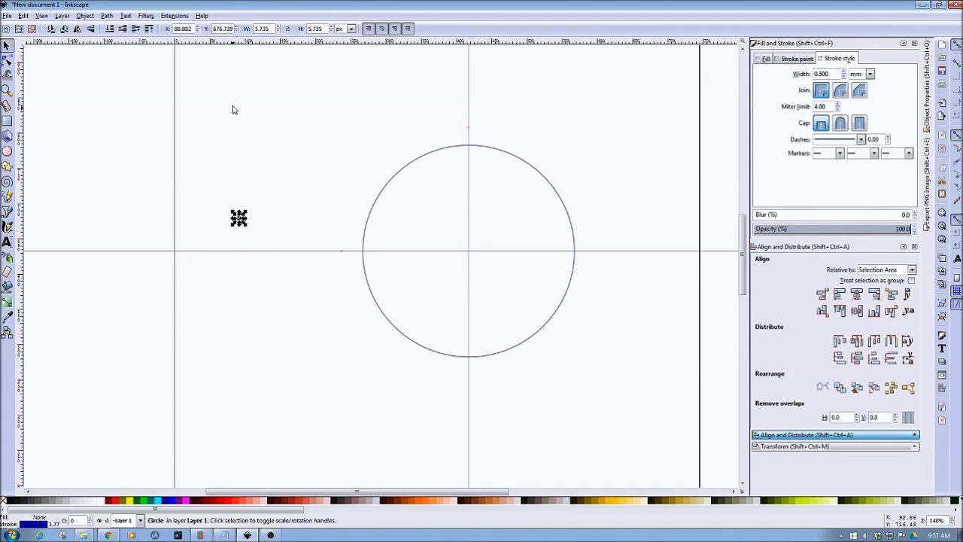
click(351, 29)
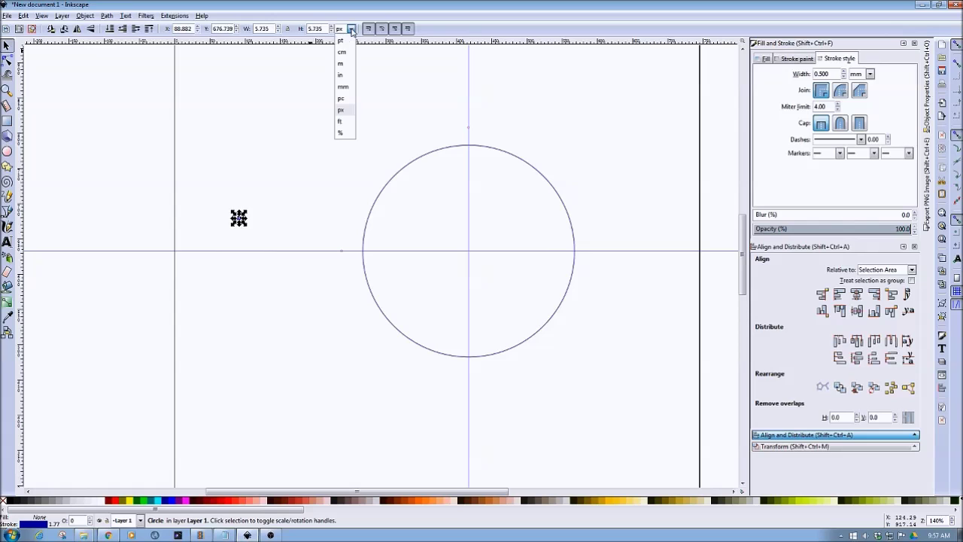
click(342, 88)
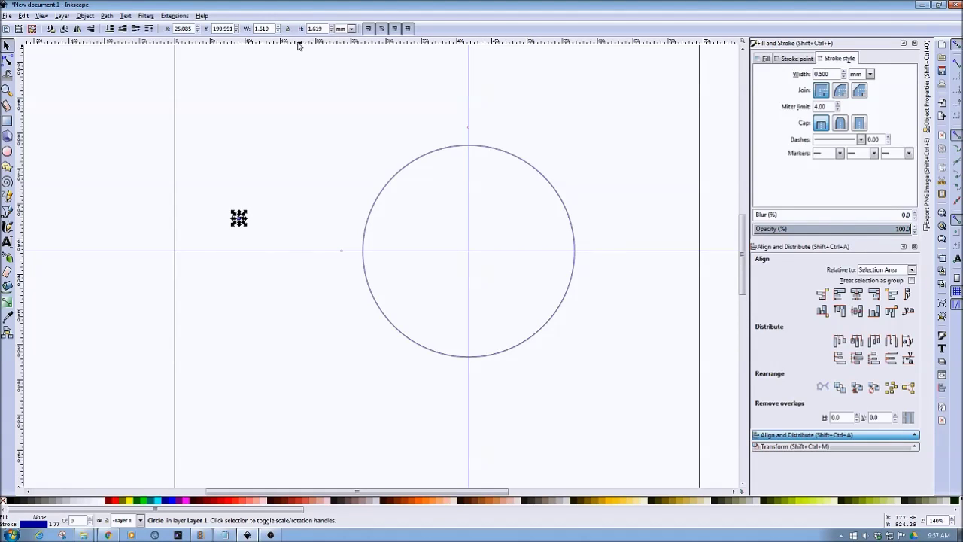
double_click(271, 29)
text(4)
click(323, 29)
double_click(314, 29)
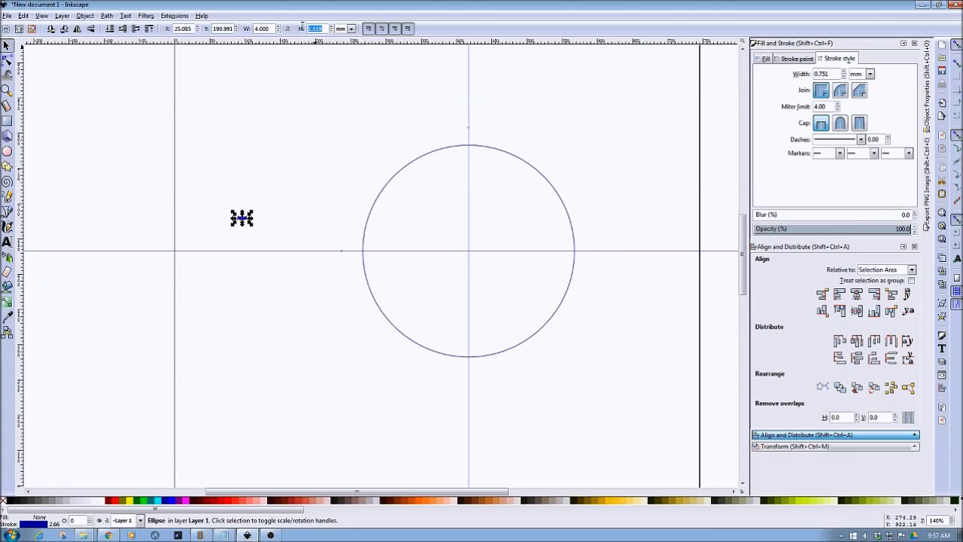
text(4)
key(Return)
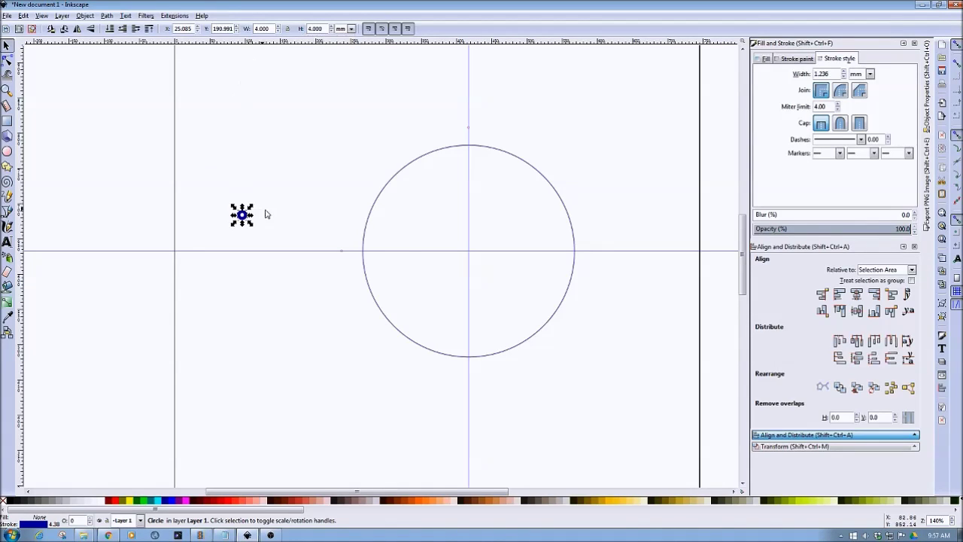
click(293, 214)
- Move the small circle just inside the large circle's left edge, on the horizontal guide
mouse_move(242, 218)
mouse_down()
mouse_move(319, 223)
mouse_move(380, 255)
mouse_up()
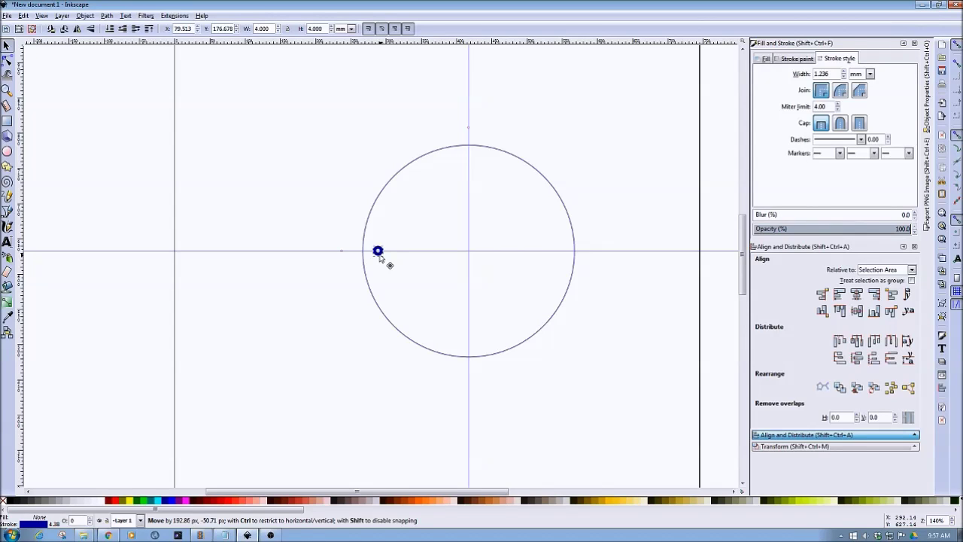
drag(379, 255, 379, 253)
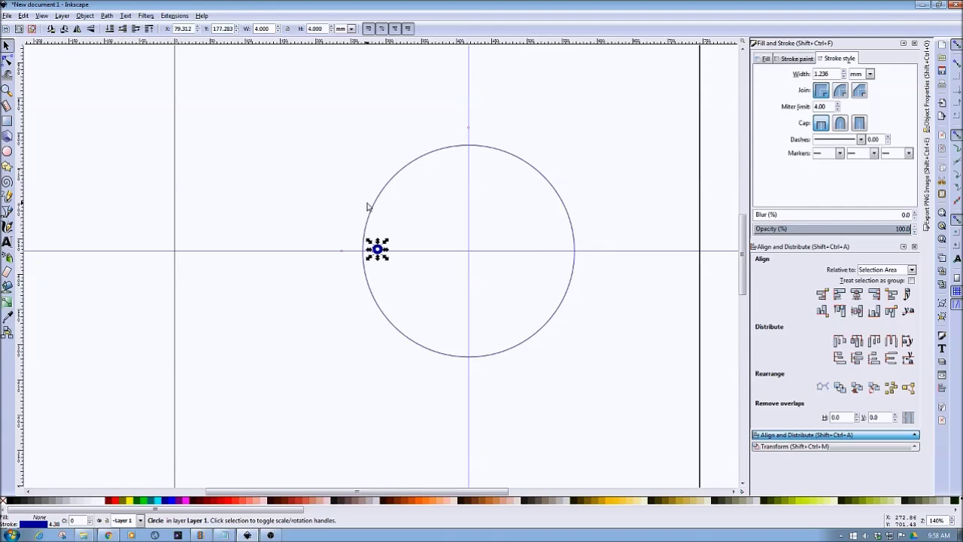
click(331, 310)
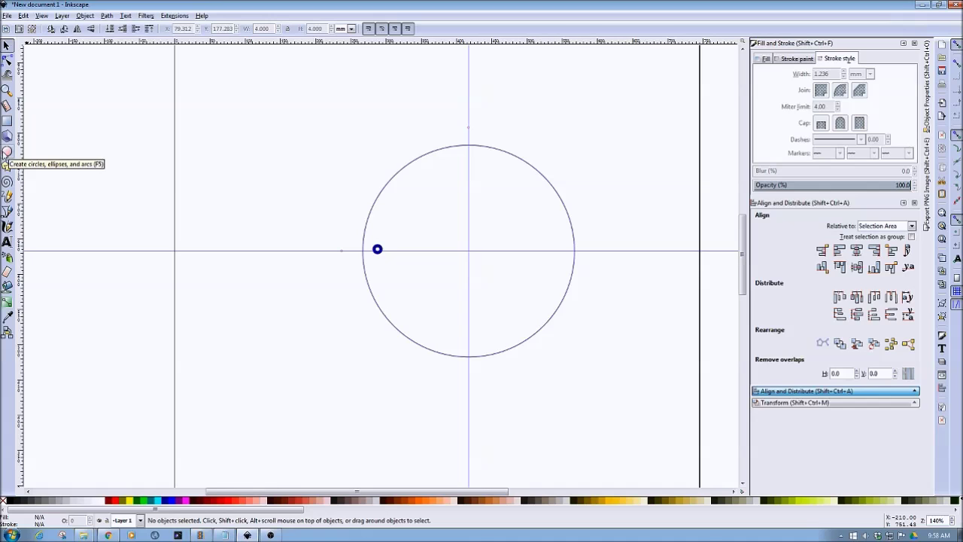
- Draw a small upright rectangle about 6 by 11 mm outside the large circle, to its left
click(6, 120)
mouse_move(254, 224)
mouse_down()
mouse_move(266, 259)
mouse_move(271, 252)
mouse_up()
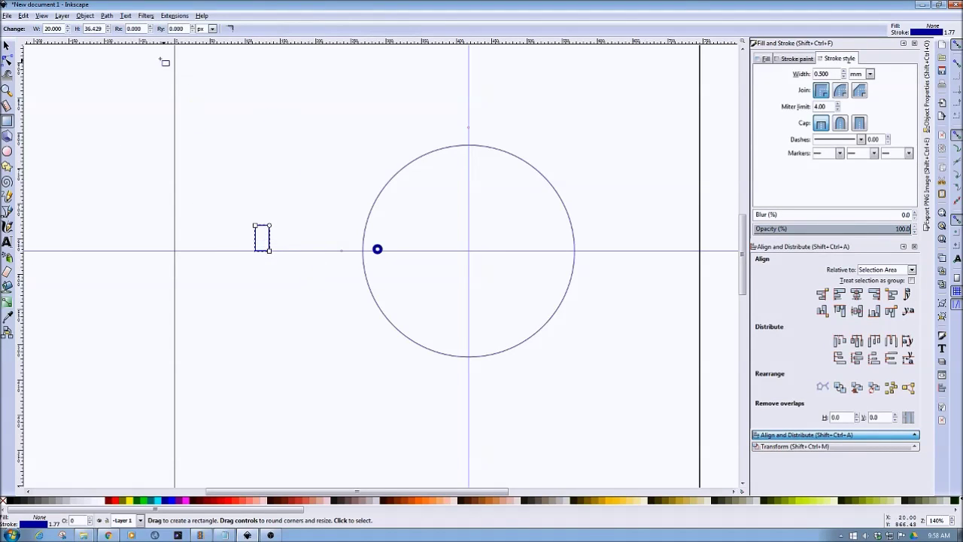
click(7, 46)
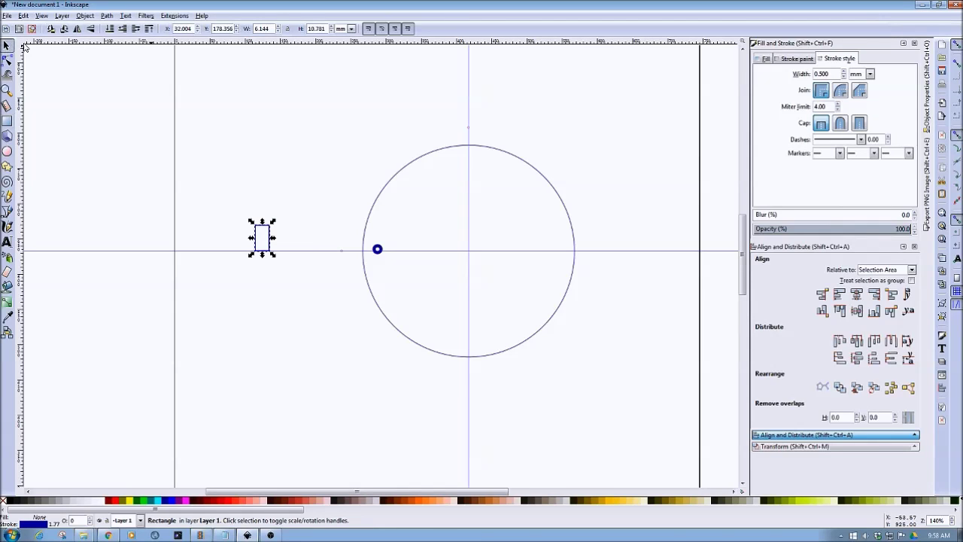
- Make the small rectangle 5 mm wide and move it just inside the large circle's left edge, across the horizontal guide
double_click(268, 28)
text(5)
key(Return)
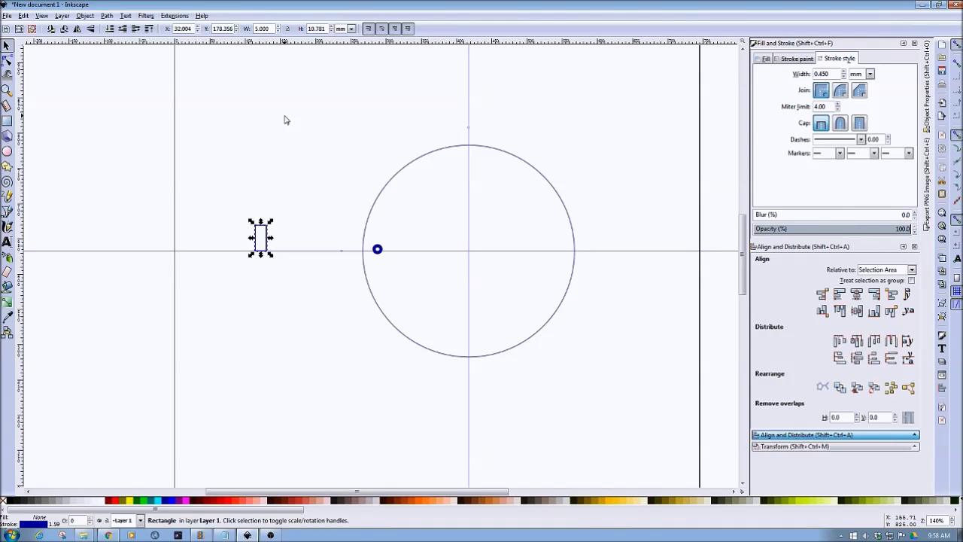
click(277, 133)
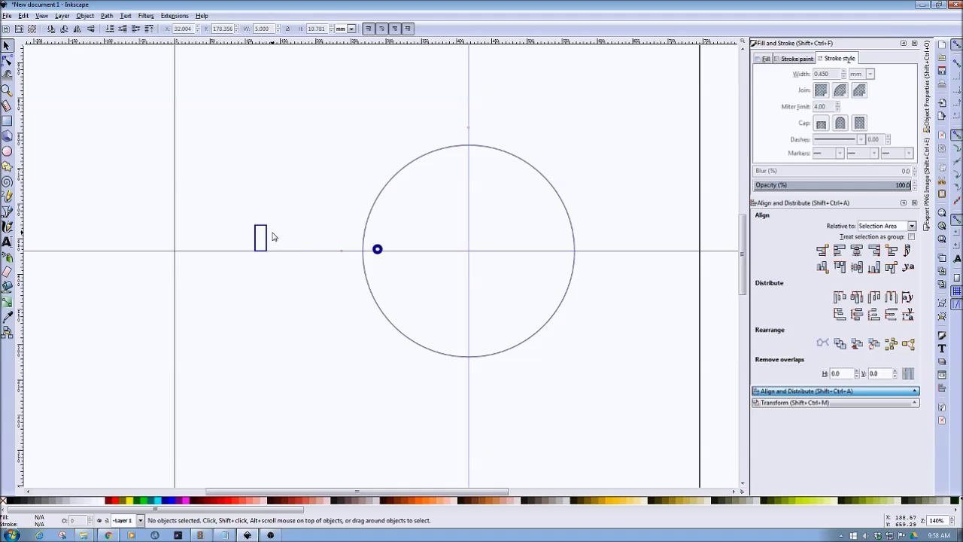
drag(268, 233, 376, 252)
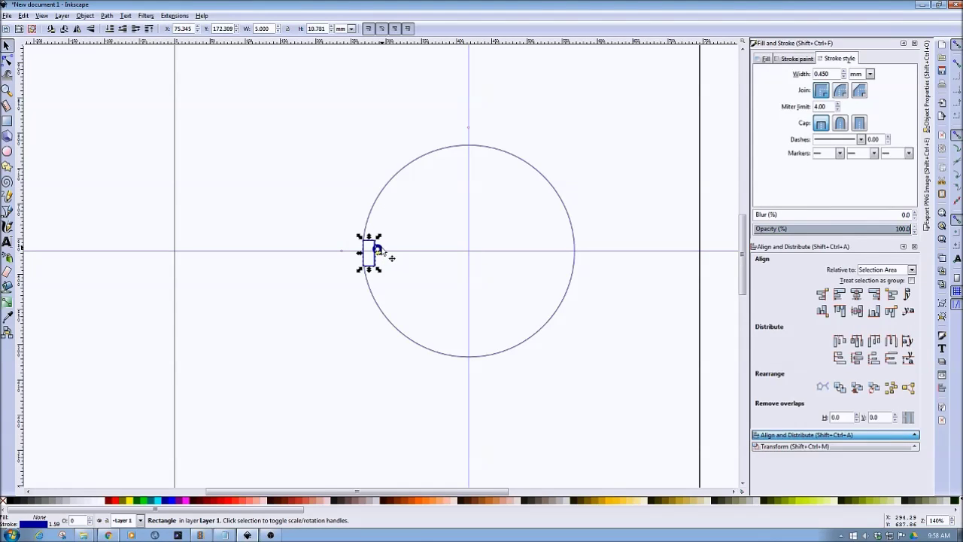
- Nudge the 4 mm circle onto the horizontal guide, with its centre on the rectangle's inner vertical edge
click(377, 251)
key(alt+Right)
key(alt+Right)
key(alt+Right)
key(alt+Down)
key(alt+Down)
key(alt+Down)
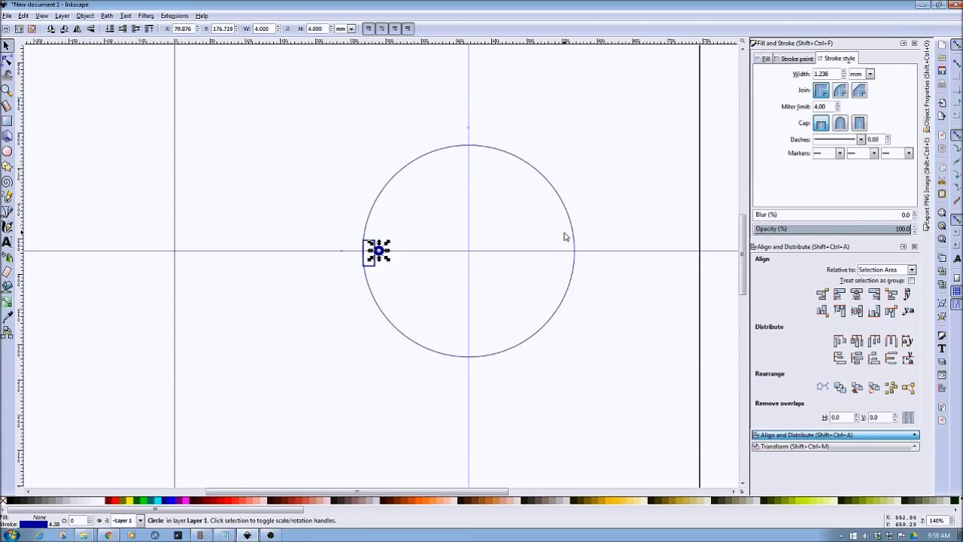
key(alt+Right)
key(alt+Left)
key(alt+Left)
key(alt+Left)
key(alt+Left)
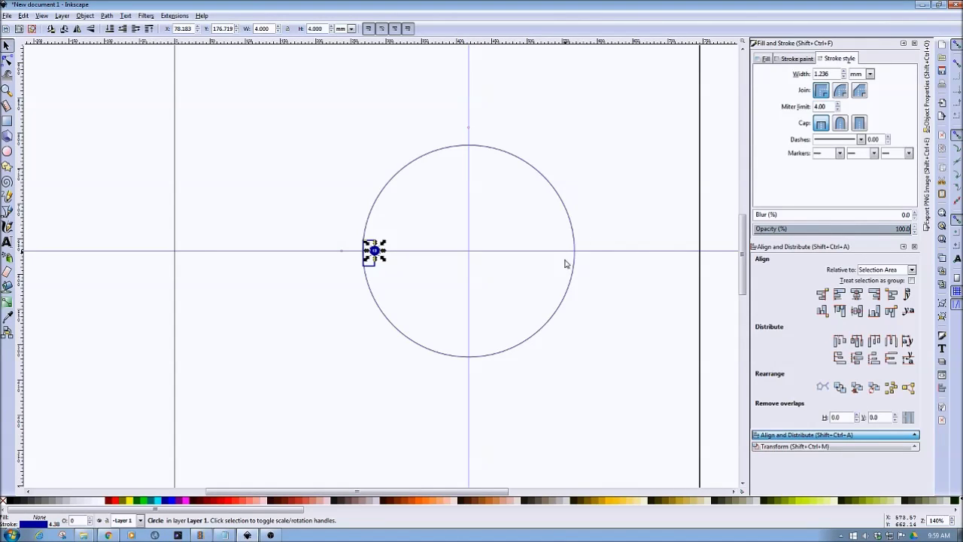
click(307, 304)
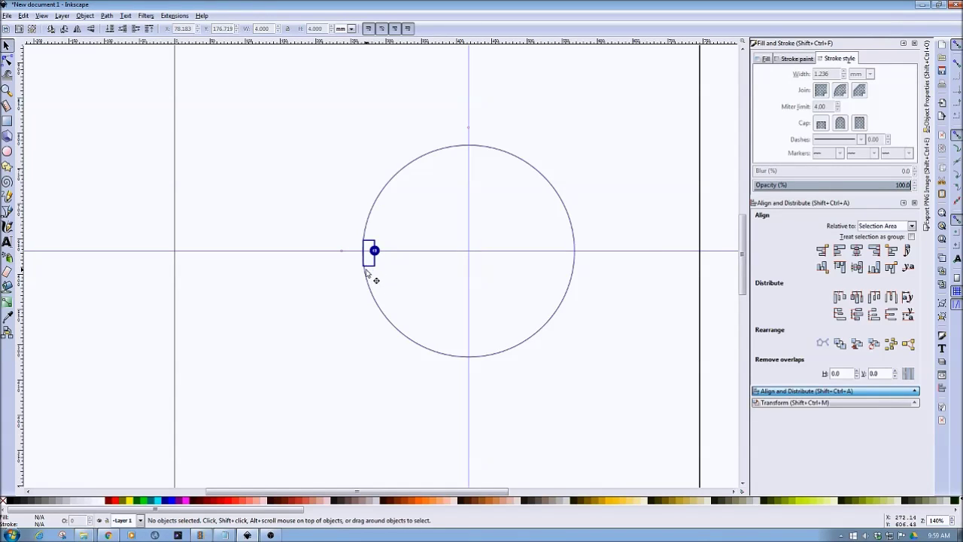
- Nudge the small rectangle vertically so that it is centred on the horizontal guide
click(369, 262)
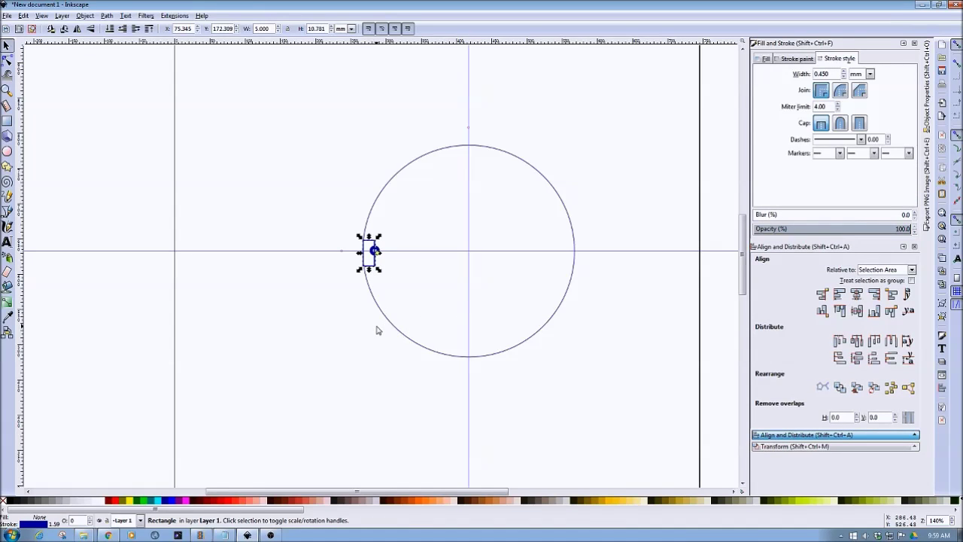
key(plus)
key(plus)
key(plus)
key(plus)
key(plus)
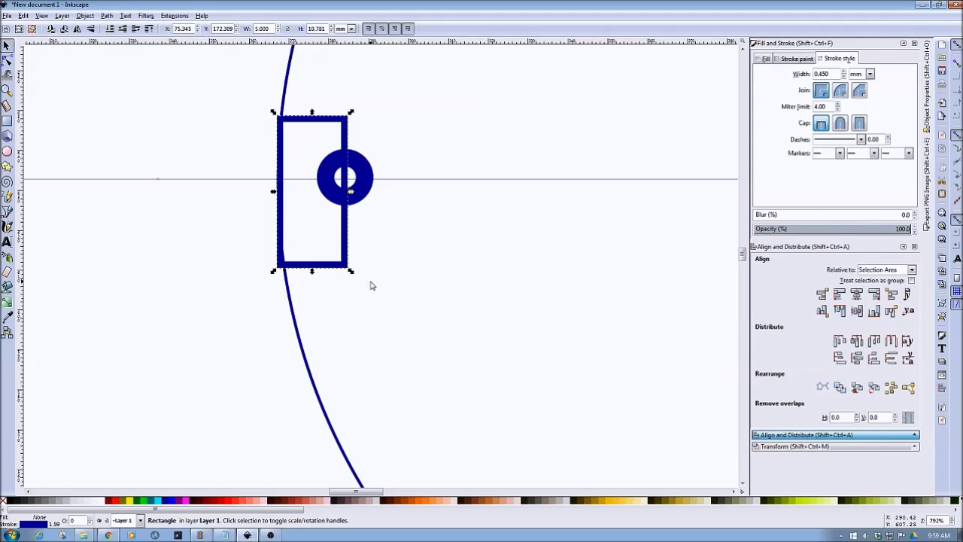
key(Up)
key(Up)
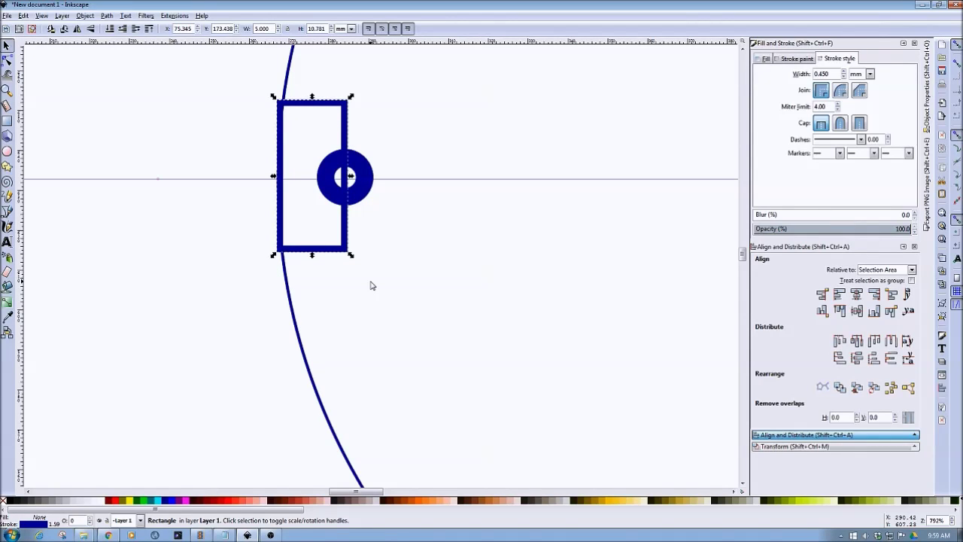
key(alt+Down)
key(alt+Down)
key(alt+Down)
key(alt+Down)
key(alt+Down)
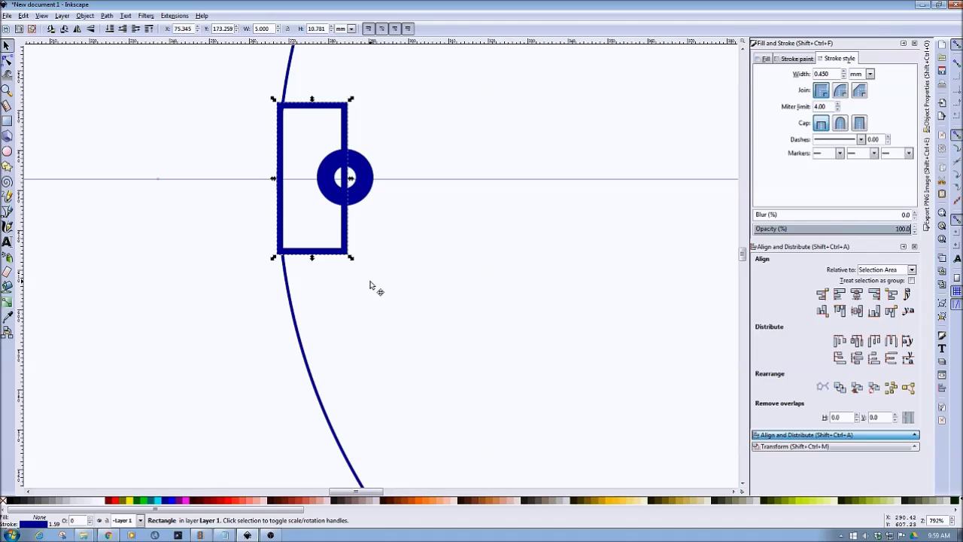
- Draw a new ellipse about 5.1 by 4.6 mm outside the large circle, to the left of the rectangle
click(360, 185)
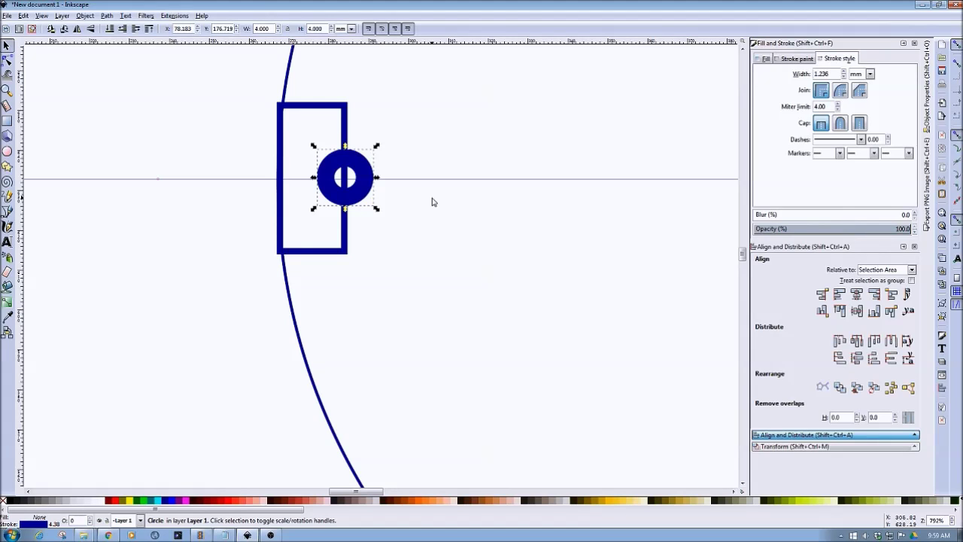
click(9, 152)
drag(88, 234, 159, 297)
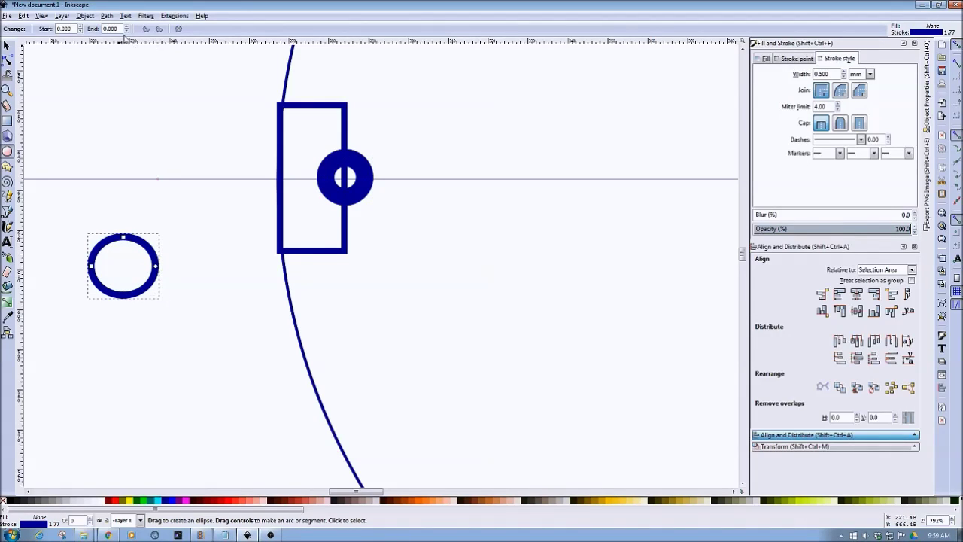
click(6, 46)
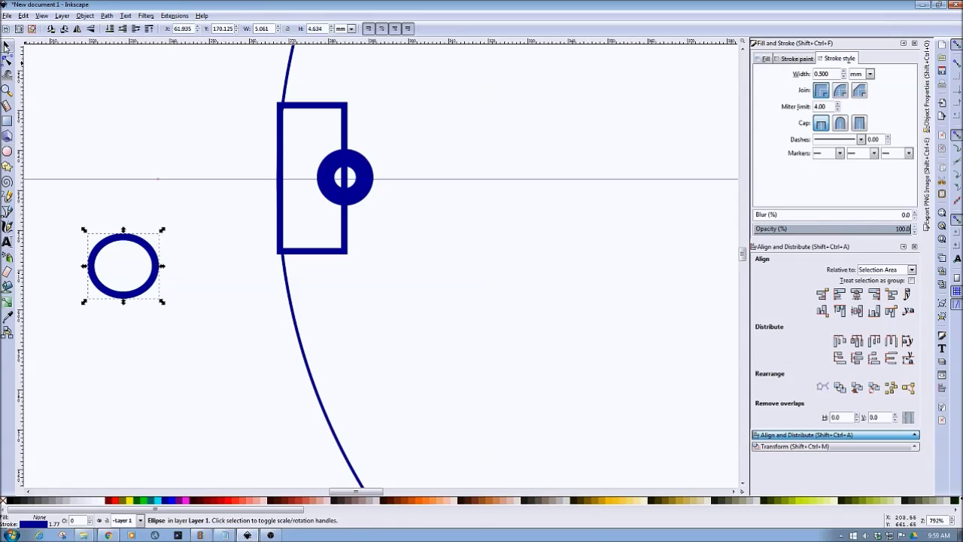
- Set the new ellipse's width and height to 7.5 mm each
triple_click(260, 28)
text(7.5)
key(Return)
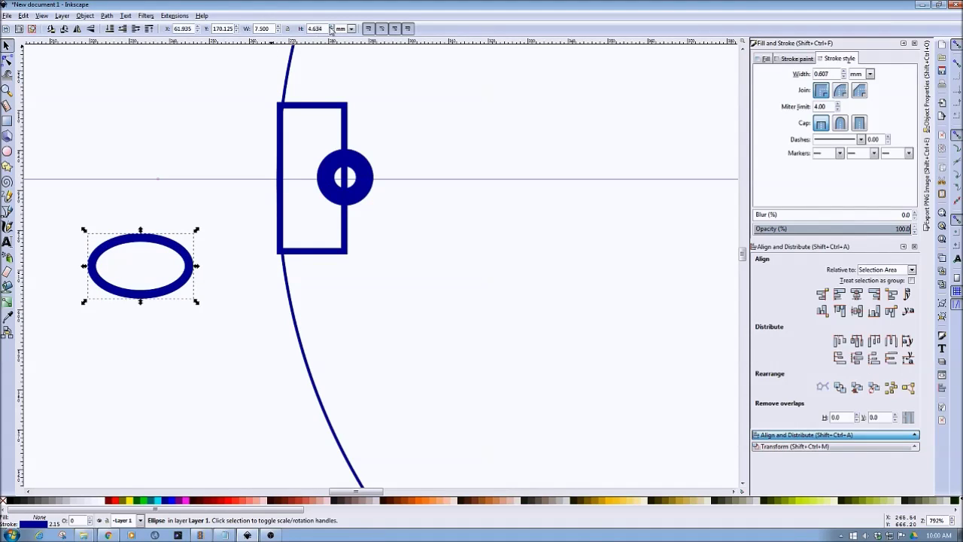
drag(324, 28, 299, 29)
text(7.5)
key(Return)
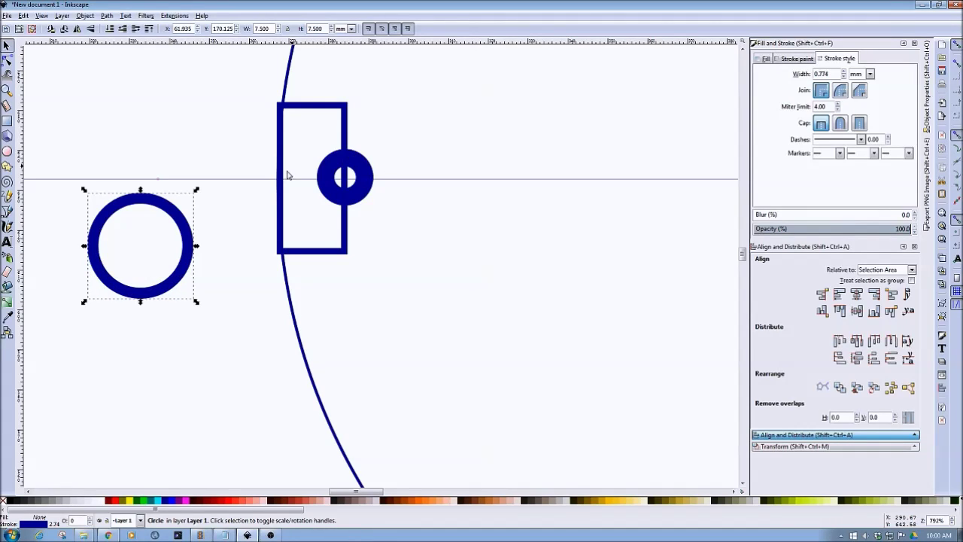
- Move the 7.5 mm circle around the 4 mm circle and nudge it until the two are concentric
drag(181, 273, 387, 212)
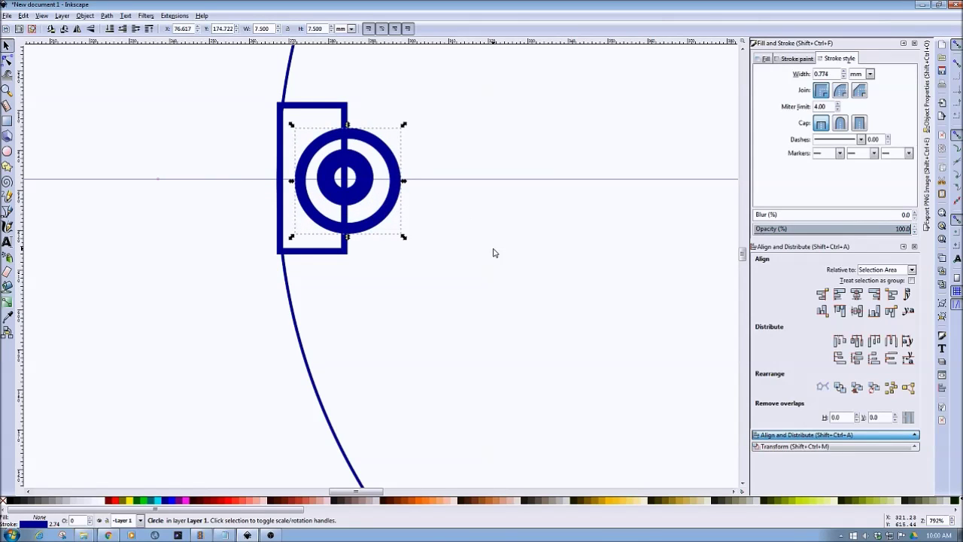
key(Left)
key(alt+Up)
key(alt+Up)
key(alt+Up)
key(alt+Up)
key(alt+Up)
key(alt+Right)
key(alt+Right)
key(alt+Right)
key(alt+Right)
key(alt+Right)
key(alt+Right)
key(alt+Right)
key(alt+Right)
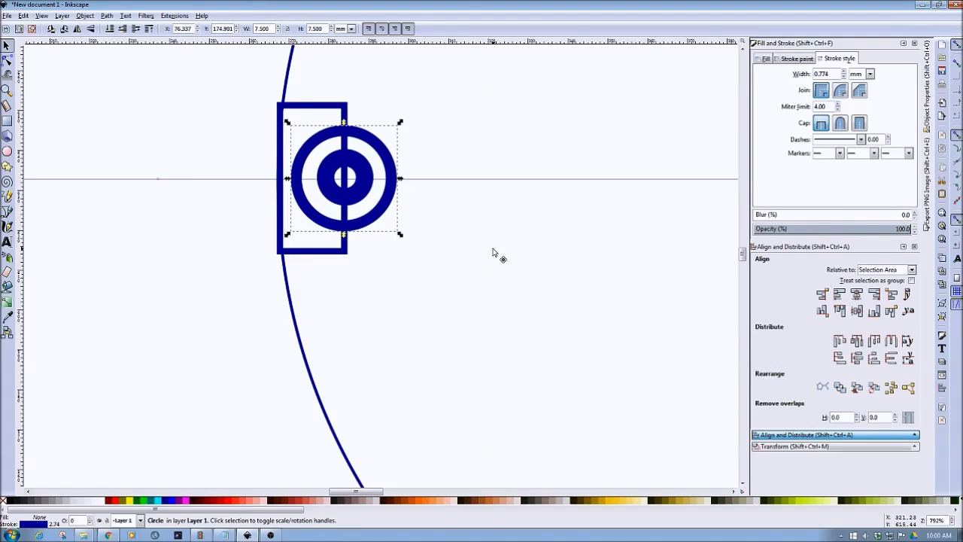
key(alt+Right)
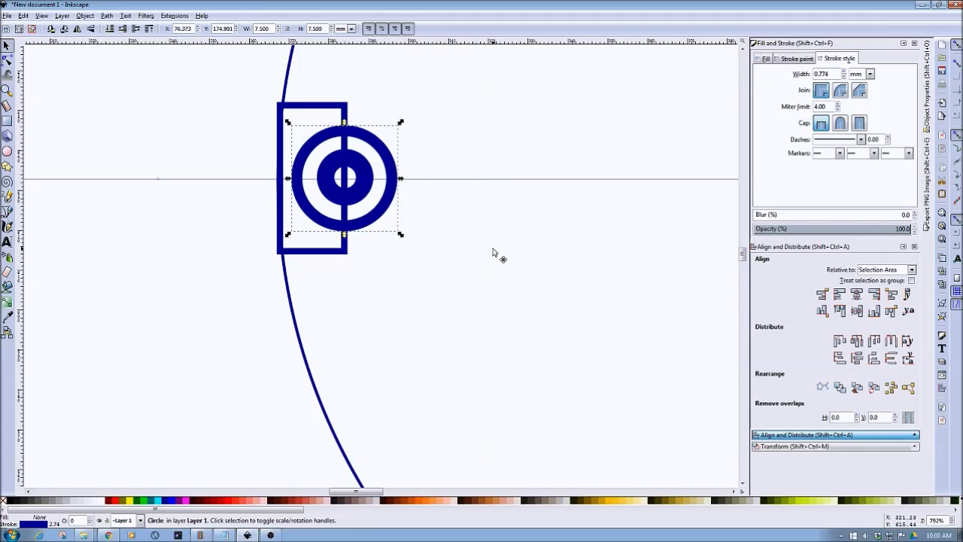
click(237, 257)
- Recolour the 7.5 mm circle's stroke pink by setting its red value to 230
click(343, 225)
click(802, 60)
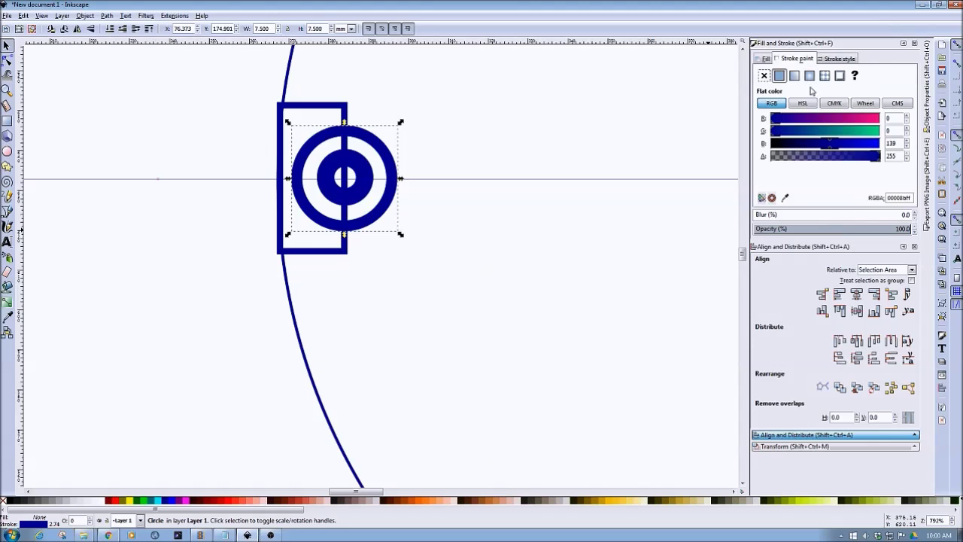
click(871, 121)
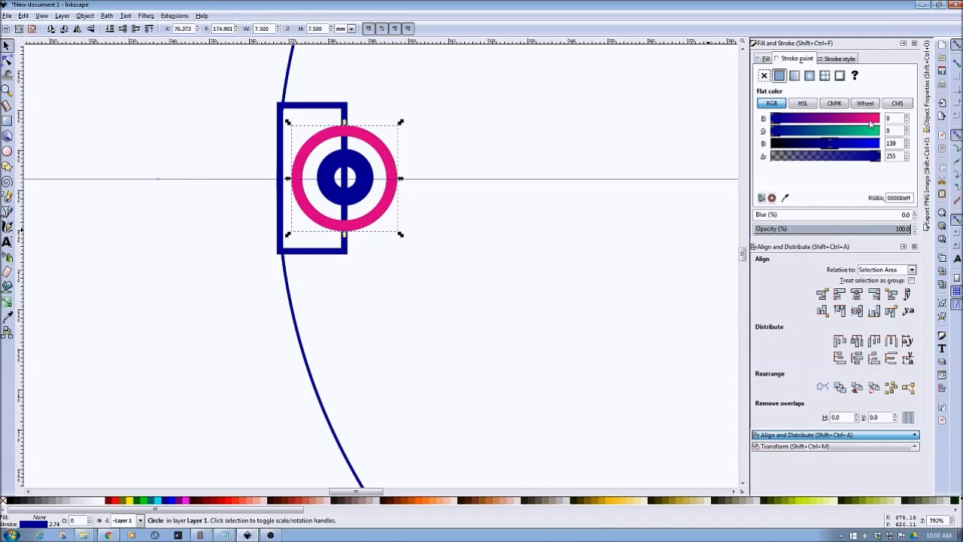
click(599, 261)
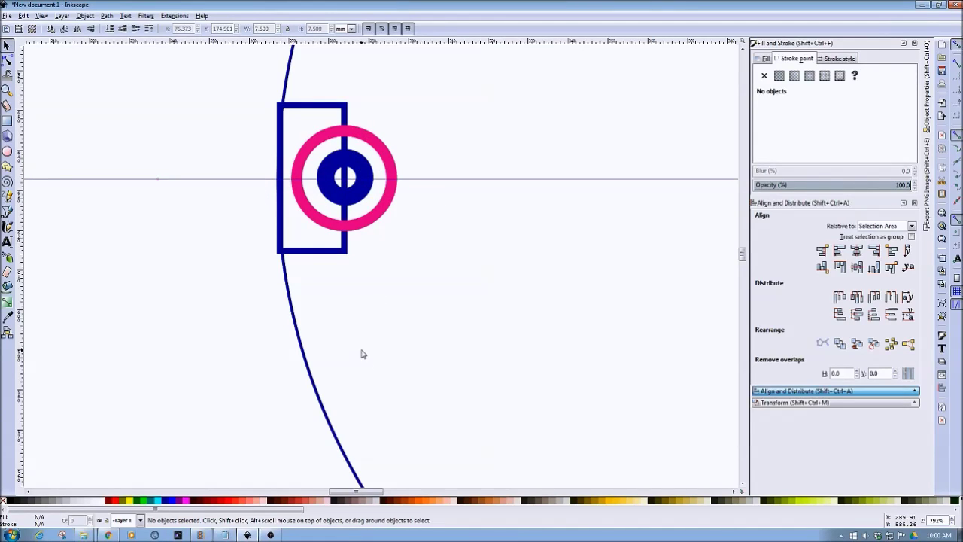
- Draw an ellipse about 47 by 51 mm to the left of the large circle and make its stroke tan with a green value of 195
key(minus)
key(minus)
key(minus)
key(minus)
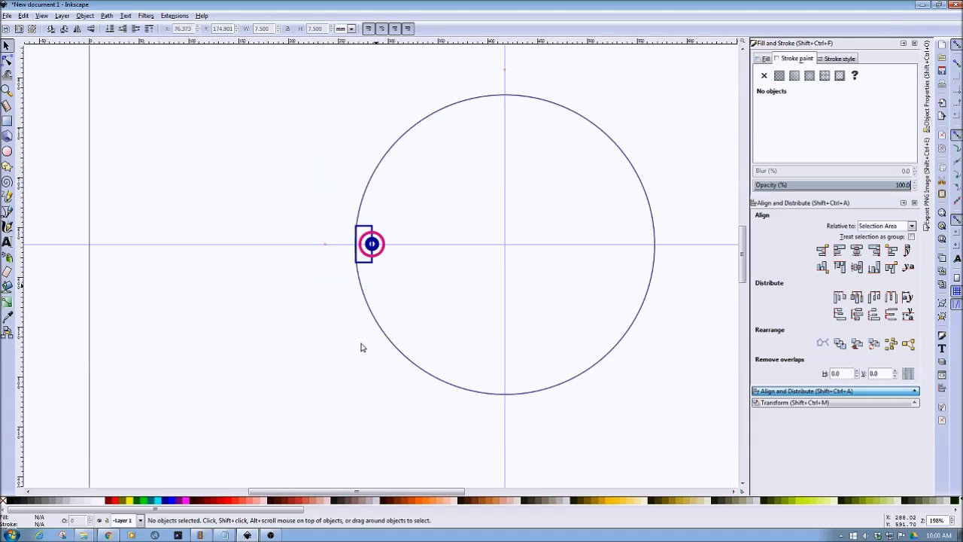
click(384, 257)
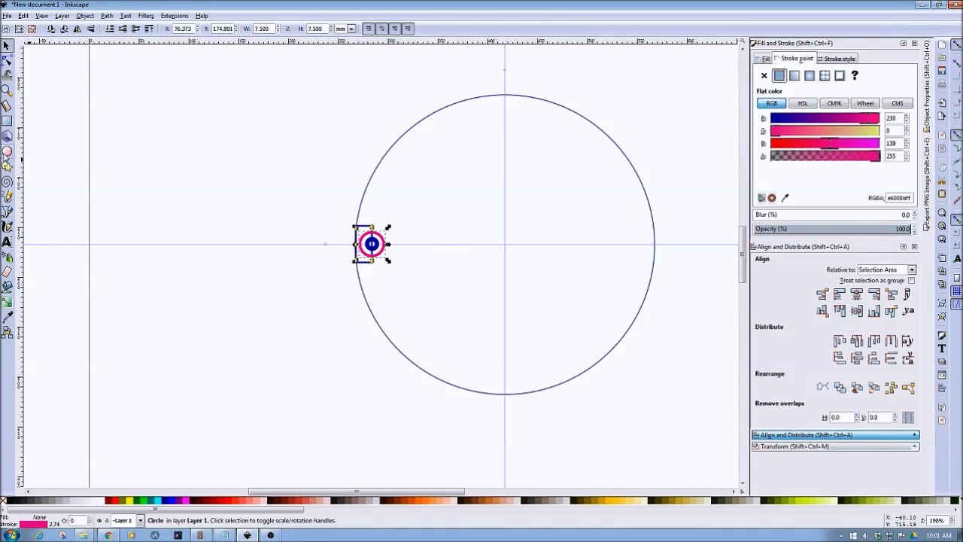
click(7, 153)
drag(128, 208, 294, 385)
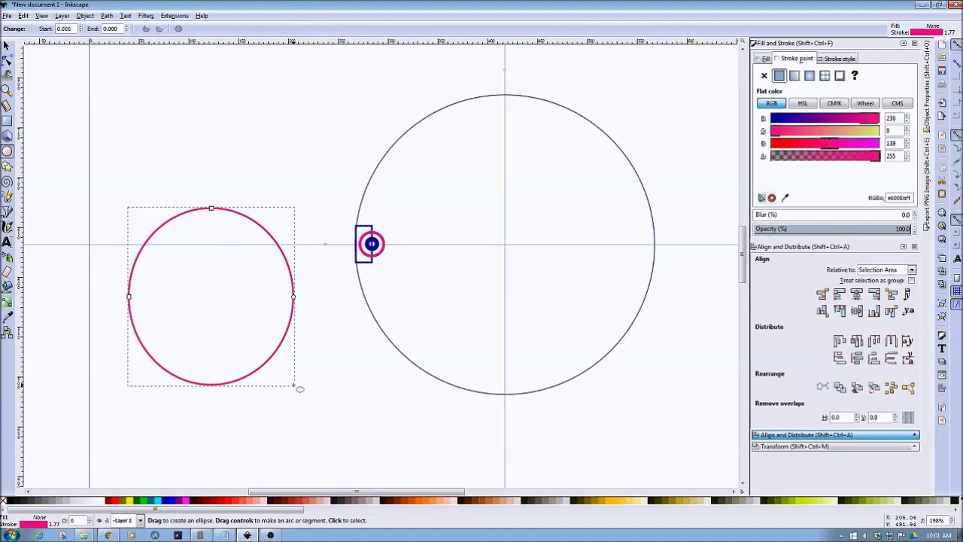
click(855, 134)
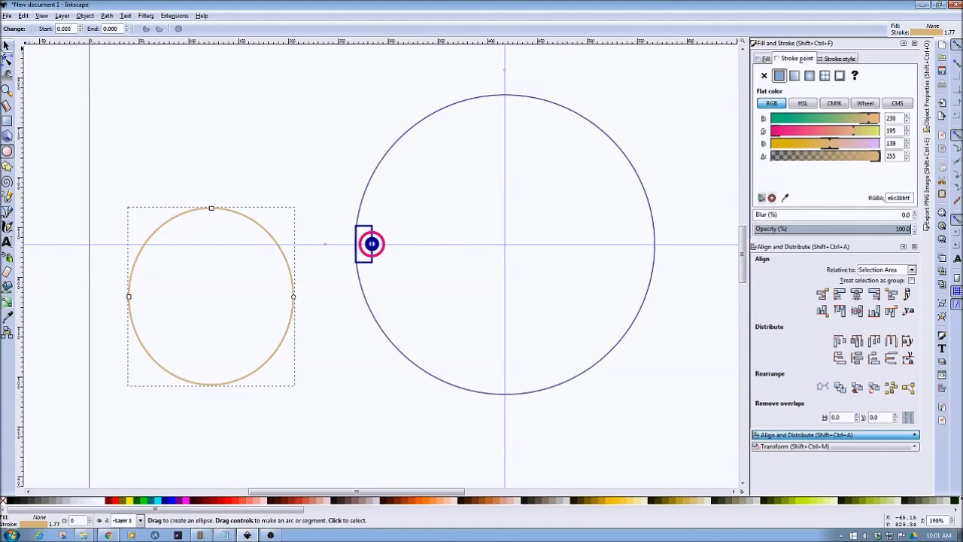
click(5, 45)
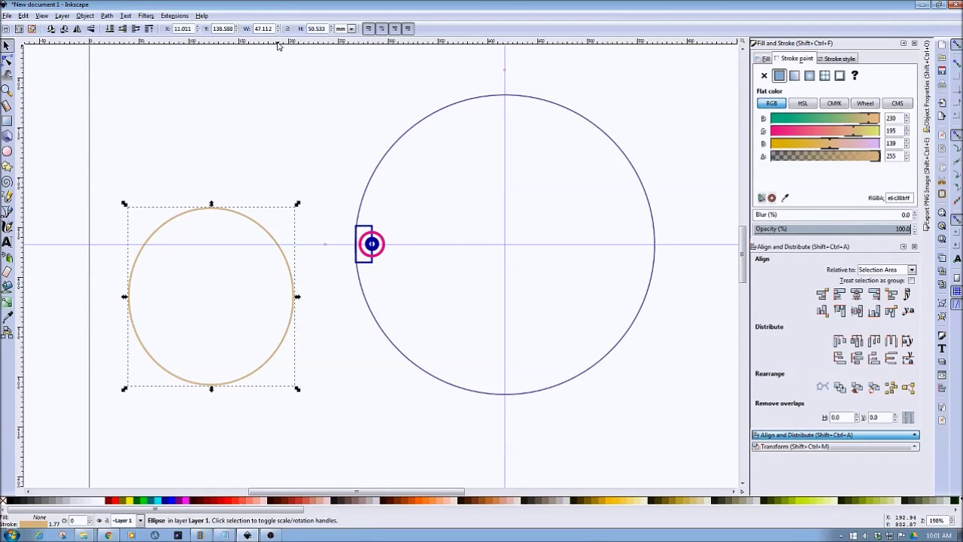
- Set the tan ellipse's width and height to 73 mm each
double_click(273, 29)
text(73)
key(Return)
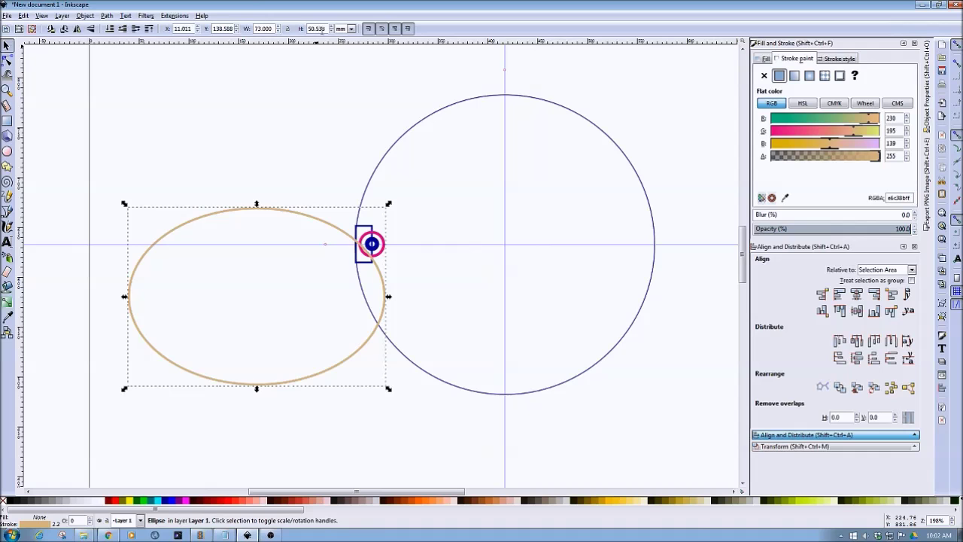
double_click(320, 29)
text(73)
key(Return)
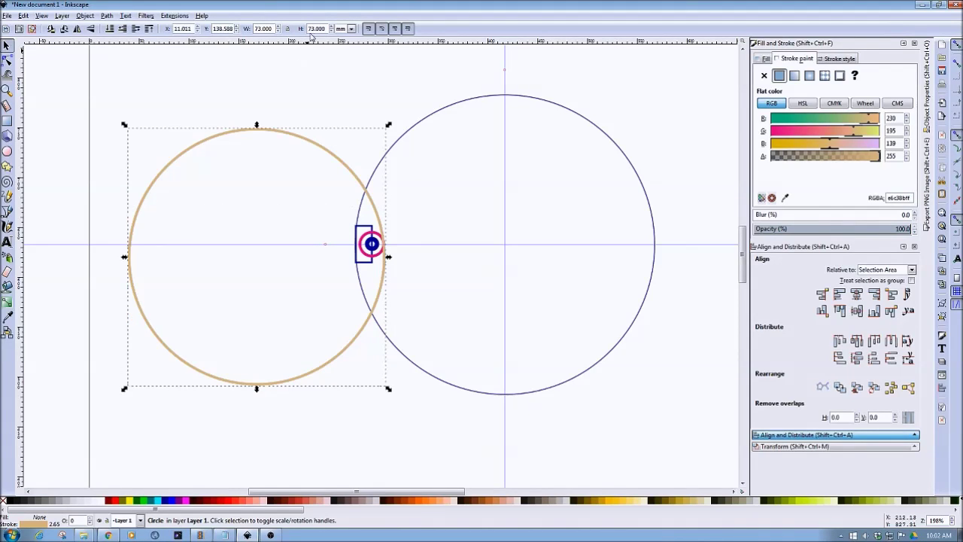
- Move the 73 mm circle inside the large circle and nudge its centre onto the vertical guide
mouse_move(282, 387)
mouse_down()
mouse_move(504, 359)
mouse_move(547, 370)
mouse_move(541, 375)
mouse_up()
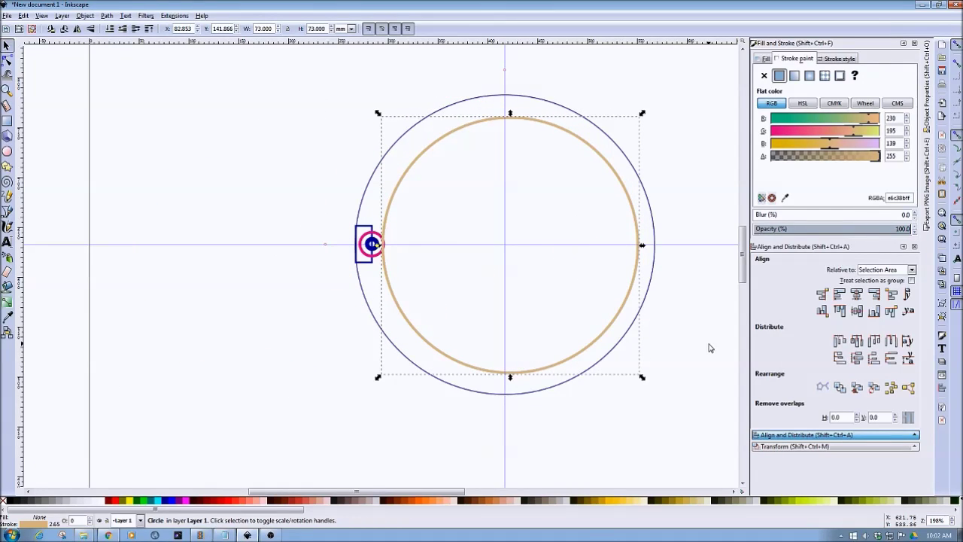
key(alt+Left)
key(alt+Left)
key(alt+Left)
key(alt+Left)
key(alt+Left)
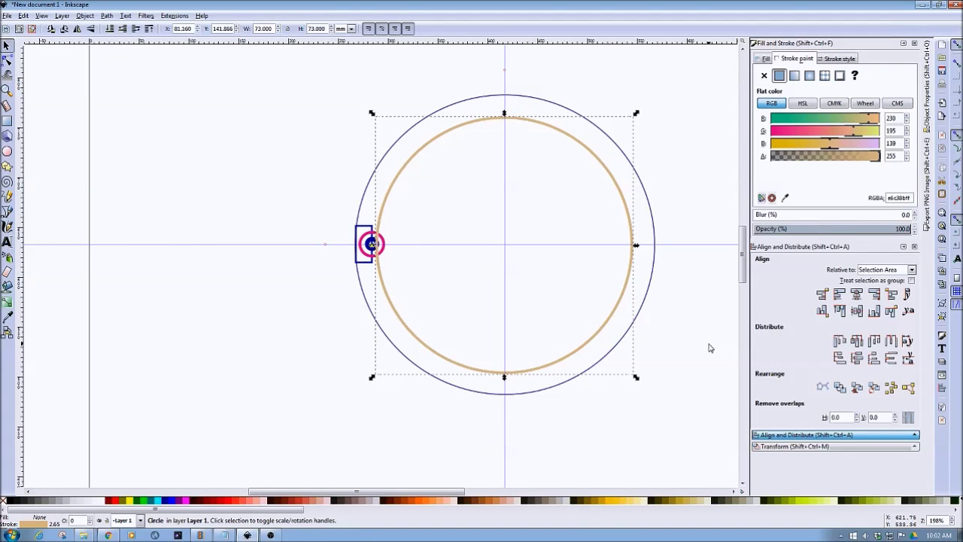
- Try small vertical and horizontal nudges of the 73 mm circle to match it to the guides
key(alt+Up)
key(alt+Up)
key(alt+Up)
key(alt+Up)
key(alt+Up)
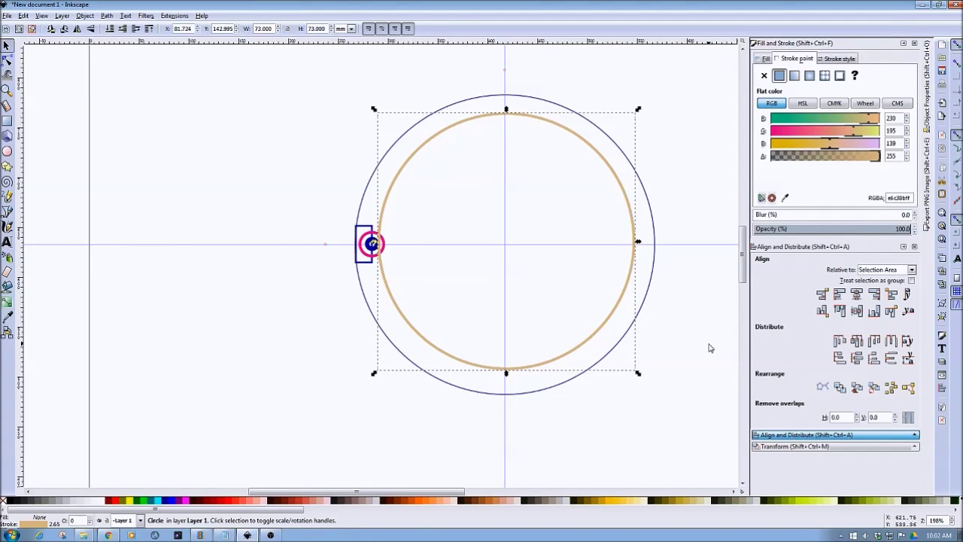
key(alt+Down)
key(alt+Down)
key(alt+Down)
key(alt+Down)
key(alt+Down)
key(alt+Down)
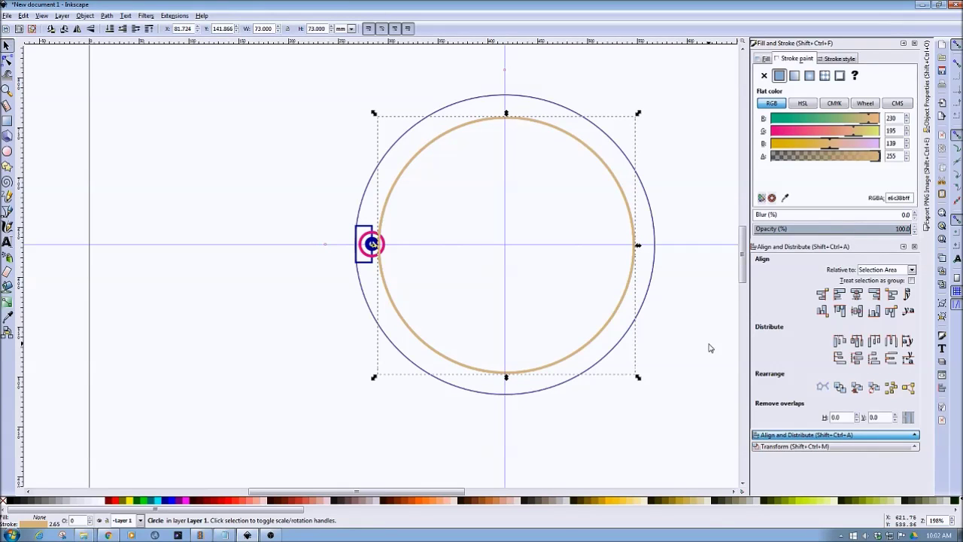
key(alt+Left)
key(alt+Left)
key(alt+Left)
key(alt+Left)
key(alt+Left)
key(alt+Left)
key(alt+Left)
key(alt+Left)
key(alt+Left)
key(alt+Left)
key(alt+Left)
key(alt+Left)
key(alt+Left)
key(alt+Left)
key(alt+Left)
key(alt+Left)
key(alt+Left)
key(alt+Left)
key(alt+Left)
key(alt+Left)
key(alt+Right)
key(alt+Right)
key(alt+Right)
key(alt+Right)
key(alt+Right)
key(alt+Right)
key(alt+Right)
key(alt+Right)
key(alt+Right)
key(alt+Right)
key(alt+Right)
key(alt+Right)
key(alt+Right)
key(alt+Right)
key(alt+Right)
key(alt+Right)
key(alt+Right)
key(alt+Right)
key(alt+Right)
key(alt+Right)
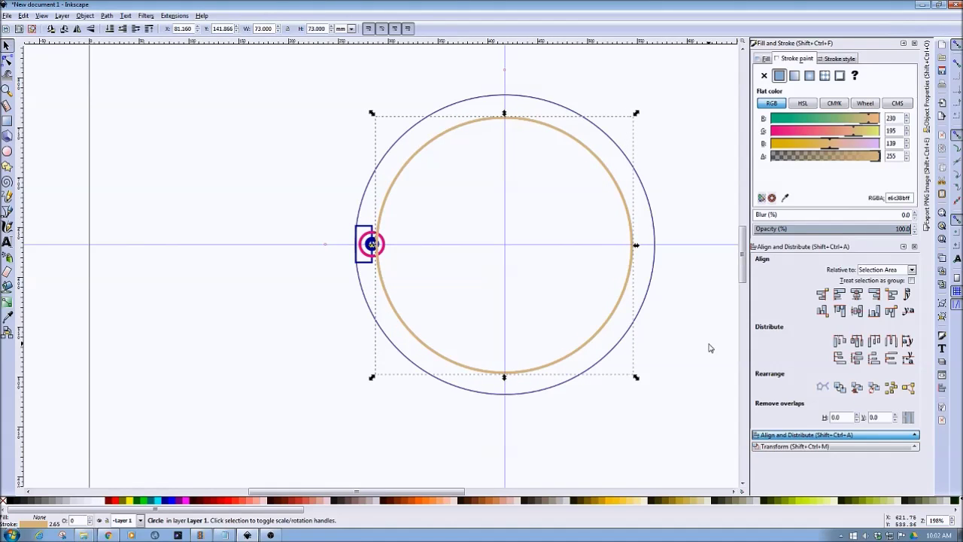
- Nudge the 73 mm circle slightly upward so its centre sits on the intersection of the two guides, and deselect it
key(alt+Up)
key(alt+Up)
key(alt+Up)
key(alt+Right)
key(alt+Down)
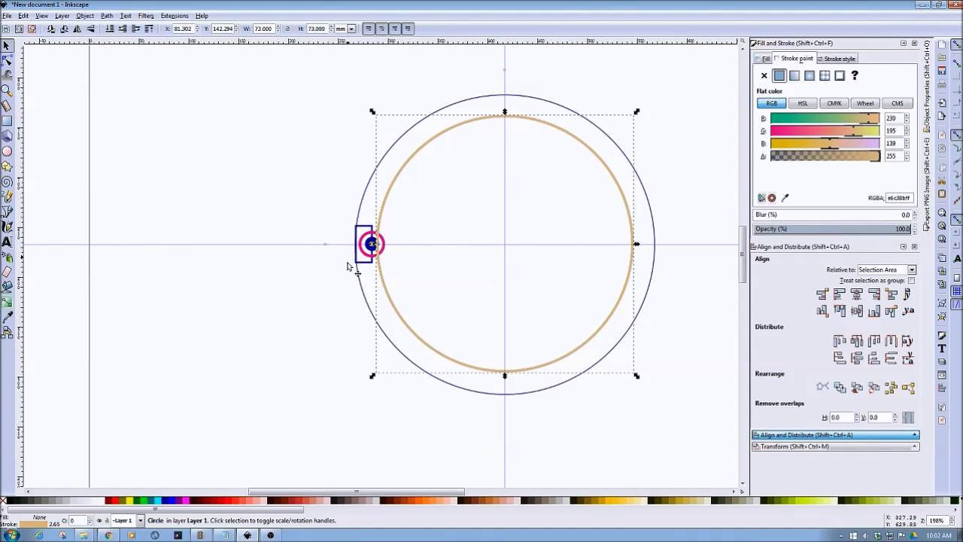
click(246, 313)
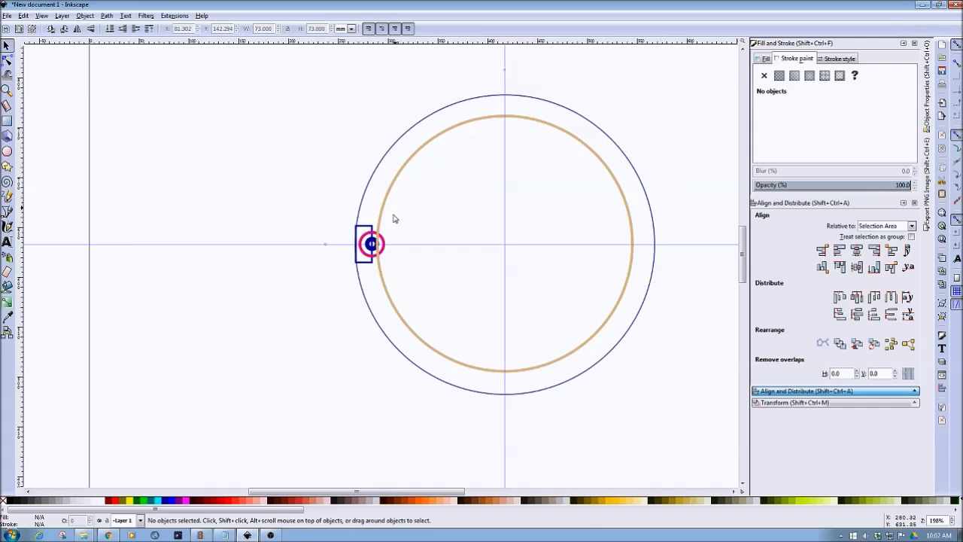
- Set the large outer circle's width and height to 90 mm each
click(413, 366)
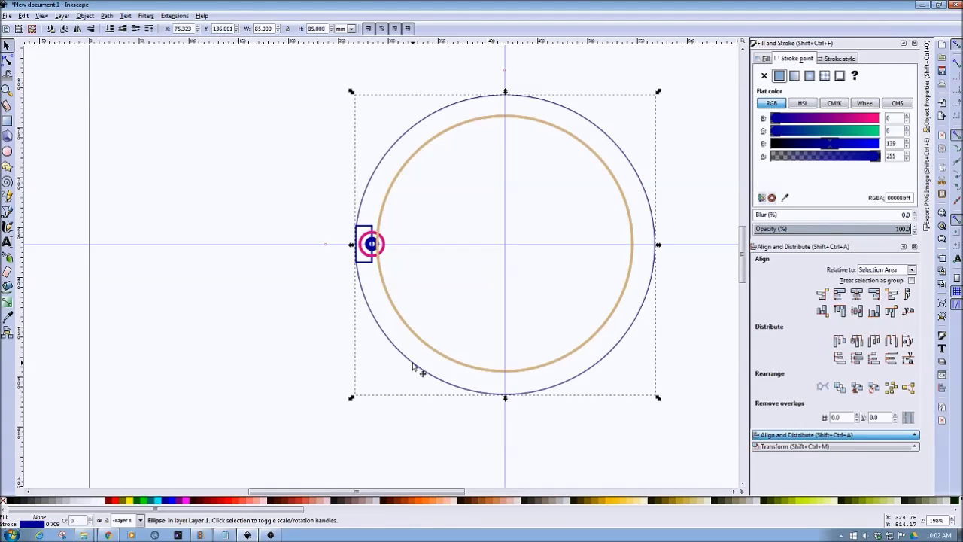
triple_click(270, 29)
text(90)
key(Return)
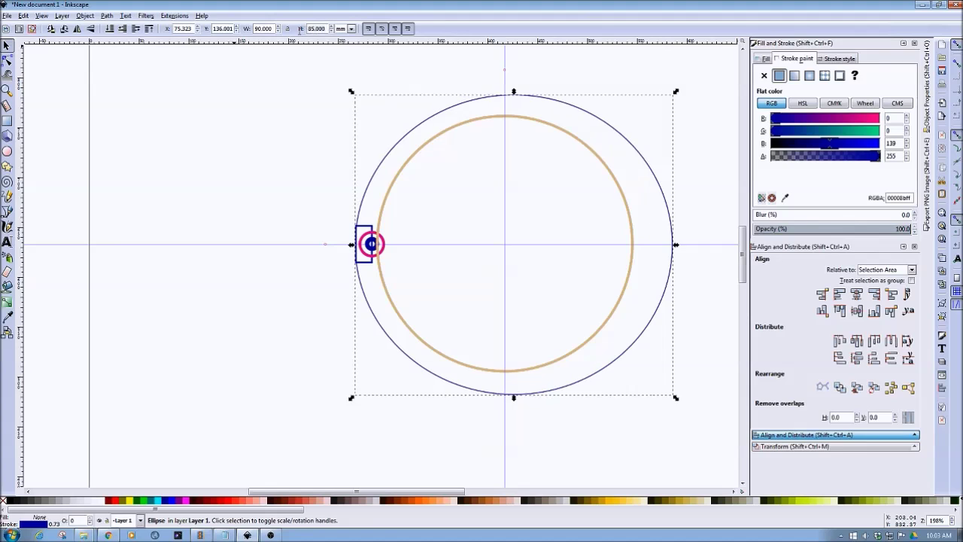
triple_click(316, 28)
text(90)
key(Return)
- Nudge the 90 mm circle left and down until its centre sits on the intersection of the two guides
key(Left)
key(Left)
key(Left)
key(Left)
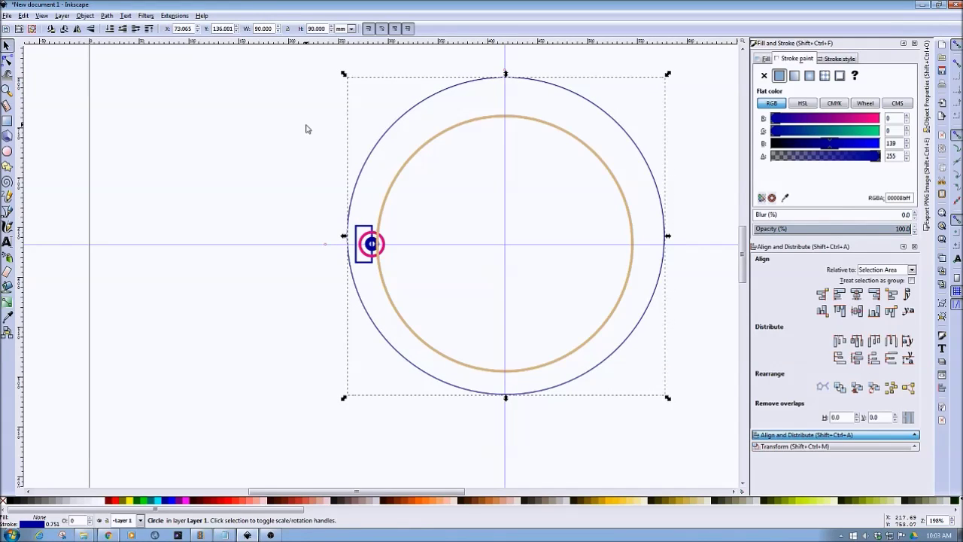
key(alt+Left)
key(alt+Down)
key(alt+Down)
key(alt+Down)
key(alt+Down)
key(alt+Down)
key(alt+Down)
key(alt+Down)
key(alt+Down)
key(alt+Down)
key(alt+Down)
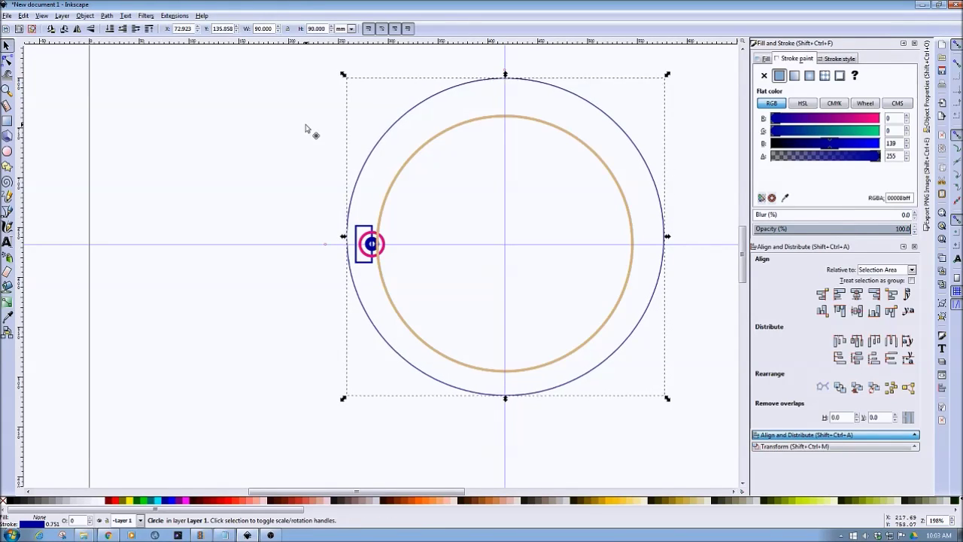
key(alt+Down)
key(alt+Down)
key(alt+Down)
key(alt+Down)
key(alt+Down)
key(alt+Down)
key(alt+Down)
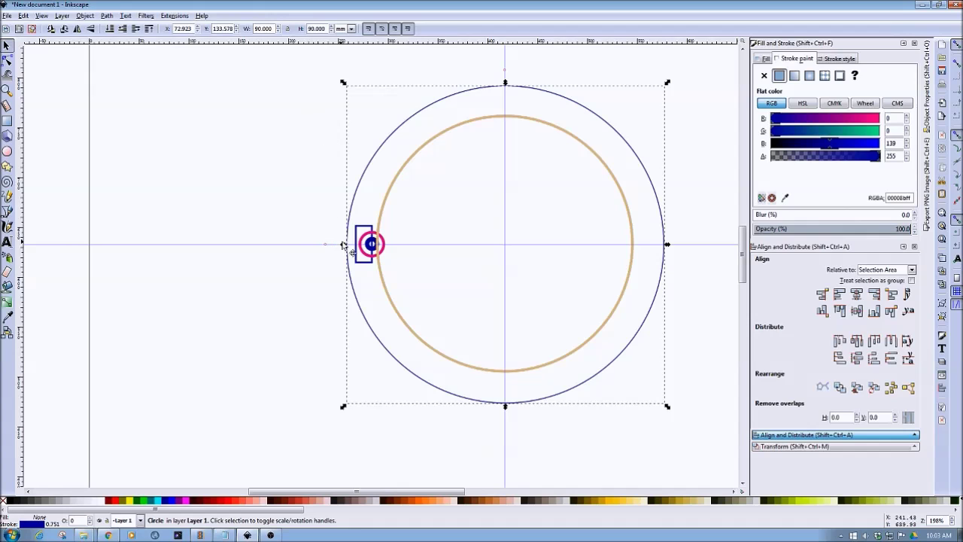
- Select only the 5 mm wide rectangle and shift it left to the edge of the 90 mm circle
shift+click(376, 259)
click(383, 249)
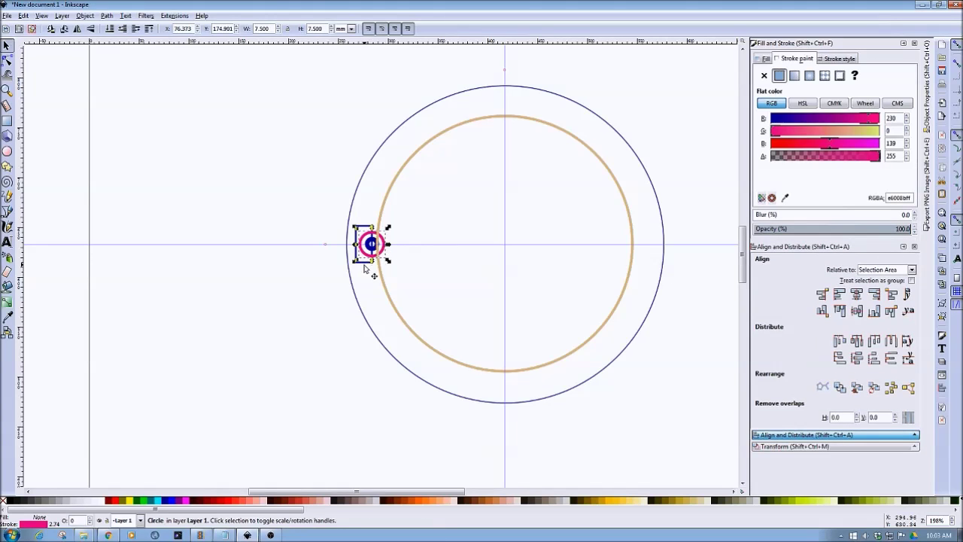
shift+click(367, 259)
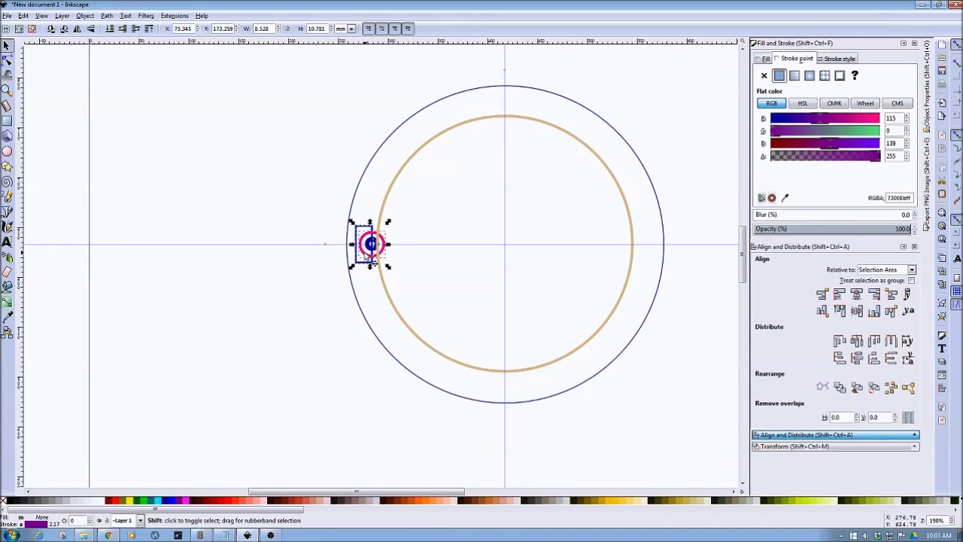
shift+click(366, 256)
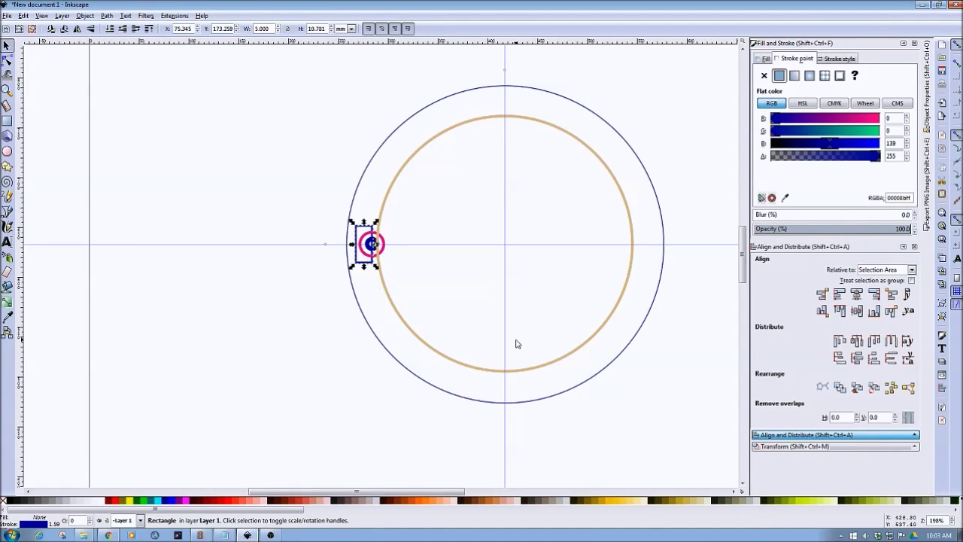
key(Left)
key(Left)
key(Left)
key(Left)
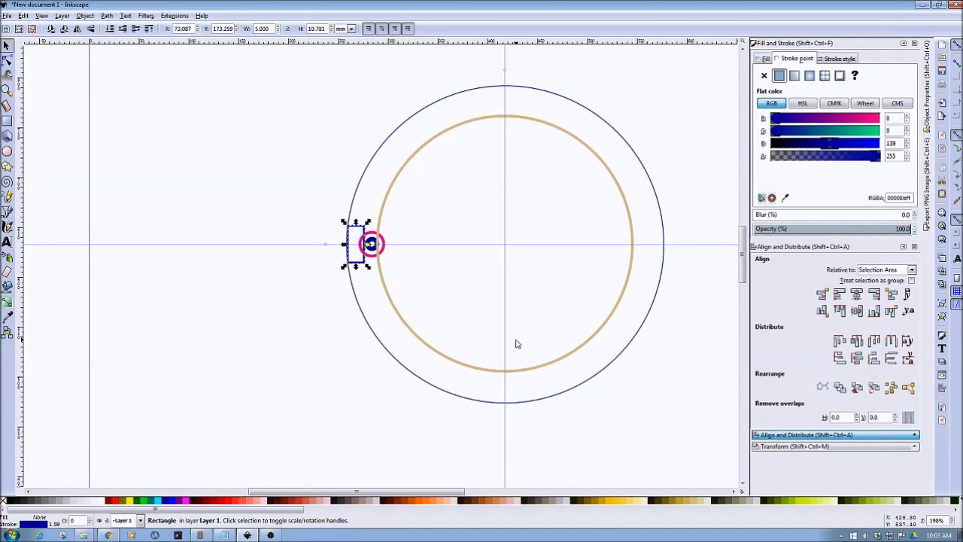
- Fine-tune the rectangle's horizontal position so its outer side lines up with the 90 mm circle's leftmost edge
key(plus)
key(plus)
key(plus)
key(plus)
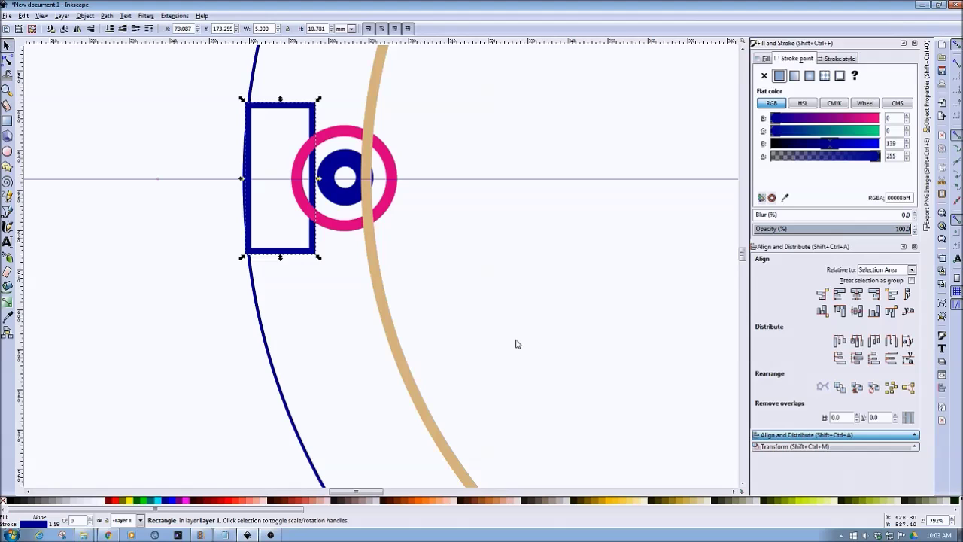
key(Left)
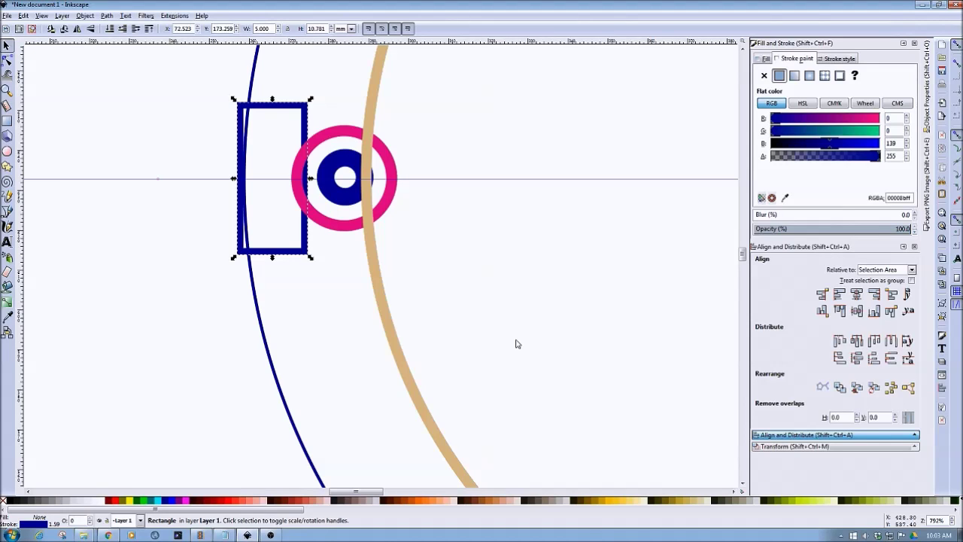
key(alt+Right)
key(alt+Right)
key(alt+Right)
key(alt+Right)
key(alt+Right)
key(alt+Right)
key(alt+Right)
key(alt+Right)
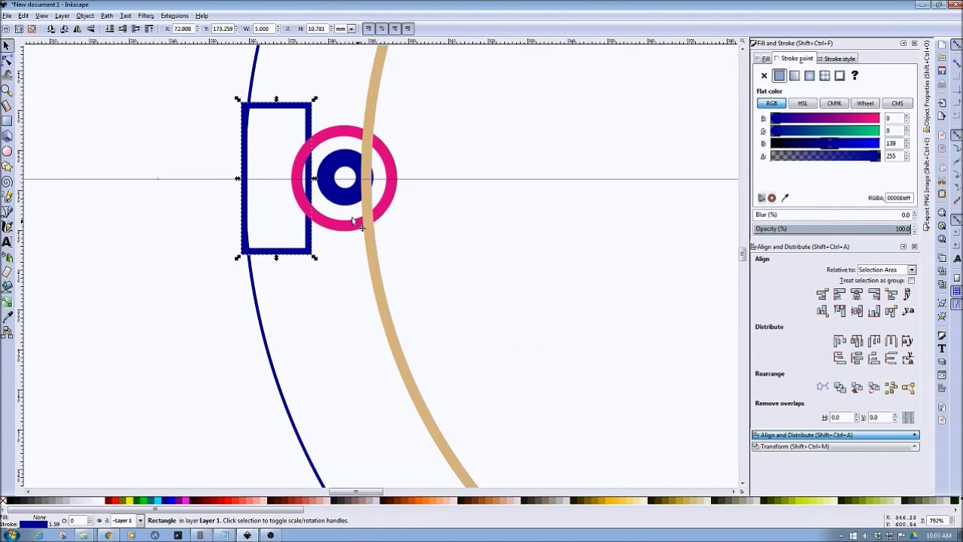
- Nudge the 4 mm circle left until it is centred on the rectangle's inner vertical side
click(340, 201)
key(alt+Left)
key(alt+Left)
key(alt+Left)
key(alt+Left)
key(alt+Left)
key(alt+Left)
key(alt+Left)
key(alt+Left)
key(alt+Left)
key(alt+Left)
key(alt+Left)
key(alt+Left)
key(alt+Left)
key(alt+Left)
key(alt+Left)
key(alt+Left)
key(alt+Left)
key(alt+Left)
key(alt+Left)
key(alt+Left)
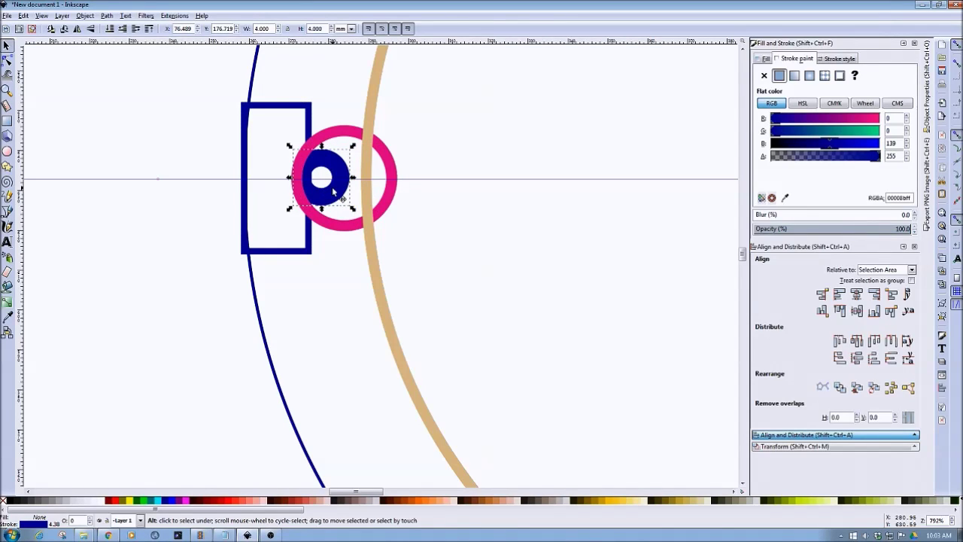
key(alt+Left)
key(alt+Left)
key(alt+Left)
key(alt+Left)
key(alt+Left)
key(alt+Left)
key(alt+Left)
key(alt+Left)
key(alt+Left)
key(alt+Left)
key(alt+Left)
key(alt+Left)
key(alt+Left)
key(alt+Left)
key(alt+Left)
key(alt+Left)
key(alt+Left)
key(alt+Left)
key(alt+Left)
key(alt+Left)
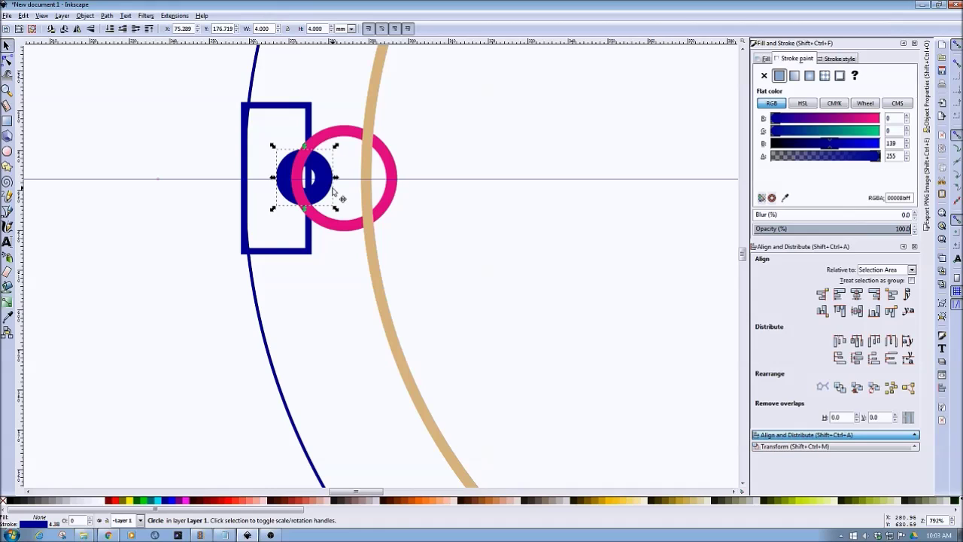
key(alt+Right)
key(alt+Right)
key(alt+Right)
key(alt+Right)
key(alt+Right)
key(alt+Right)
key(alt+Right)
key(alt+Right)
key(alt+Right)
key(alt+Right)
key(alt+Left)
key(alt+Left)
key(alt+Left)
key(alt+Left)
key(alt+Left)
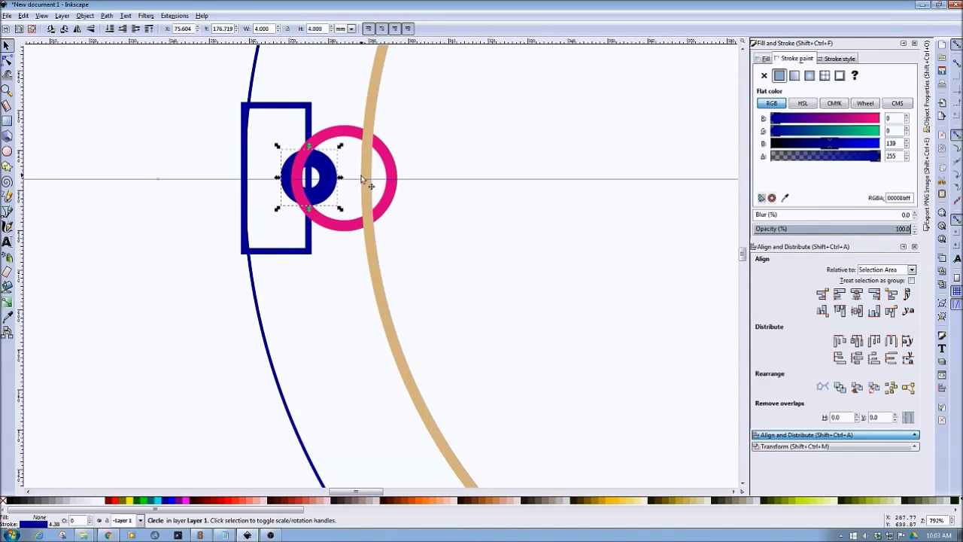
- Nudge the pink 7.5 mm circle left until it is concentric with the 4 mm circle
click(374, 222)
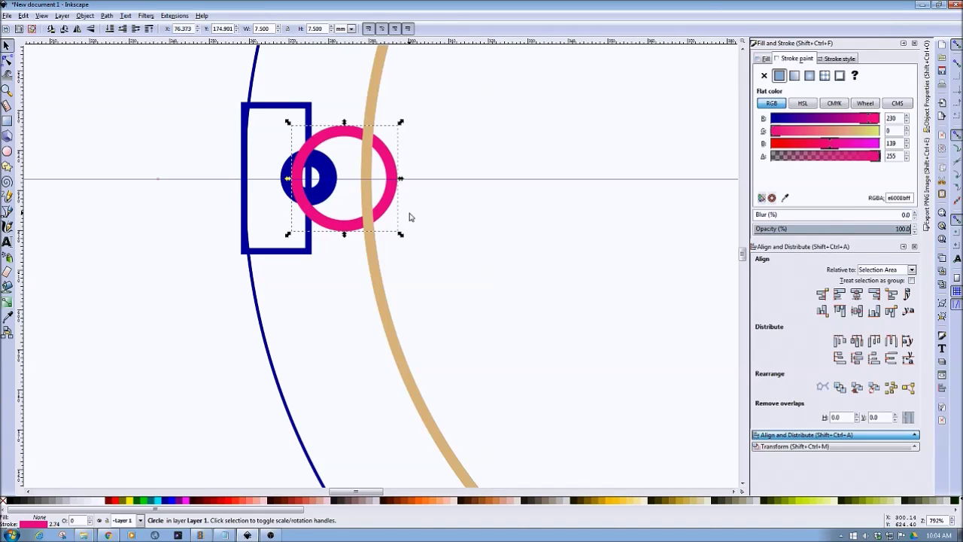
key(alt+Left)
key(alt+Left)
key(alt+Left)
key(alt+Left)
key(alt+Left)
key(alt+Left)
key(alt+Left)
key(alt+Left)
key(alt+Left)
key(alt+Left)
key(alt+Left)
key(alt+Left)
key(alt+Left)
key(alt+Left)
key(alt+Left)
key(alt+Left)
key(alt+Left)
key(alt+Left)
key(alt+Left)
key(alt+Left)
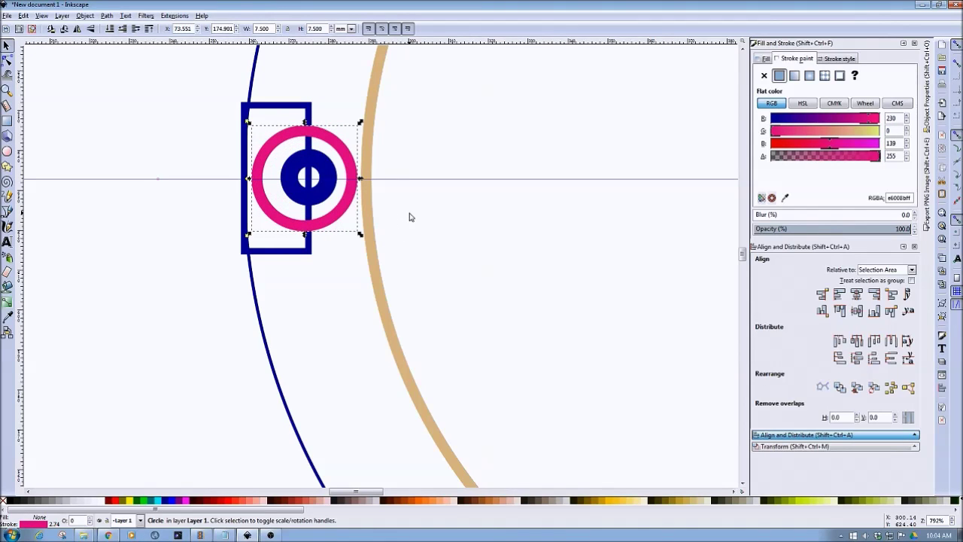
key(alt+Right)
key(alt+Right)
key(alt+Right)
key(alt+Right)
key(alt+Right)
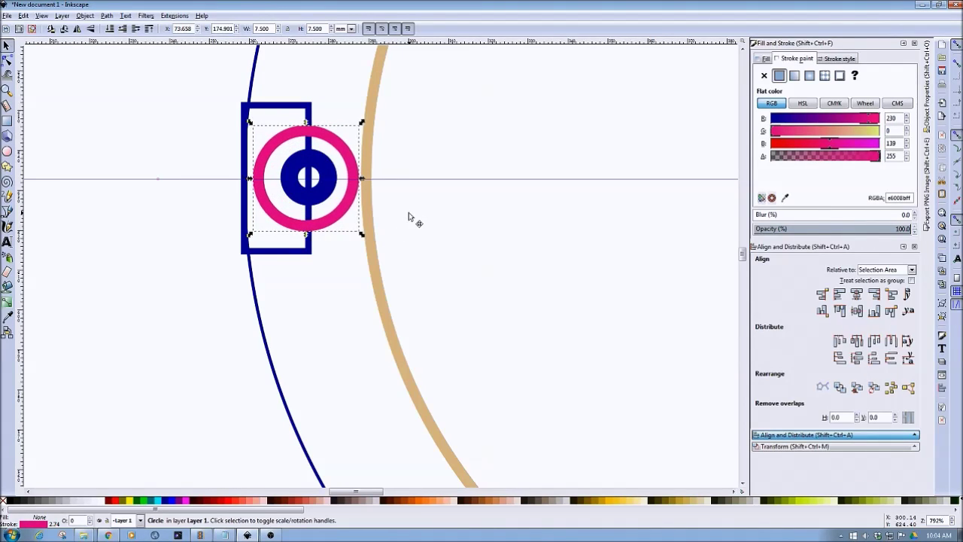
key(alt+Right)
key(alt+Right)
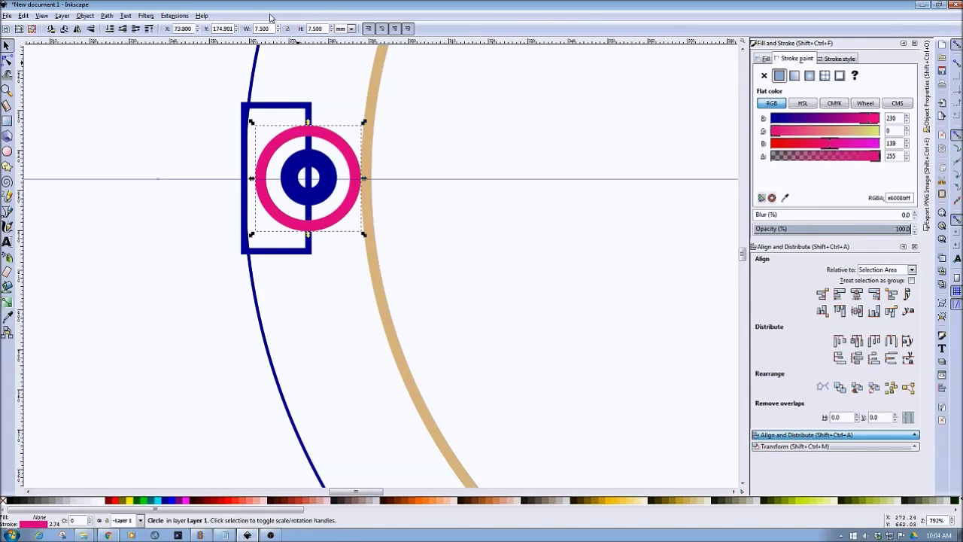
- Set the outer circle's width and height to 92 mm each
click(257, 63)
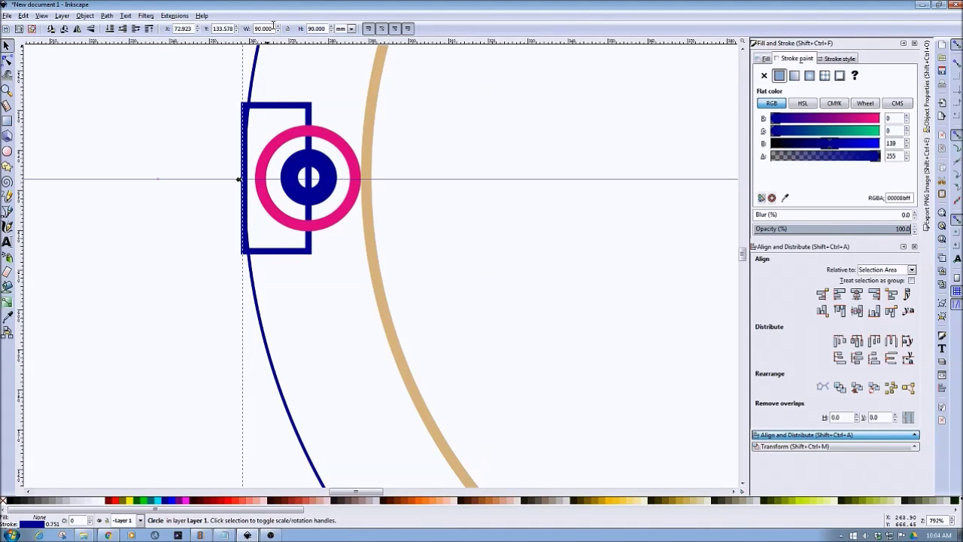
triple_click(251, 29)
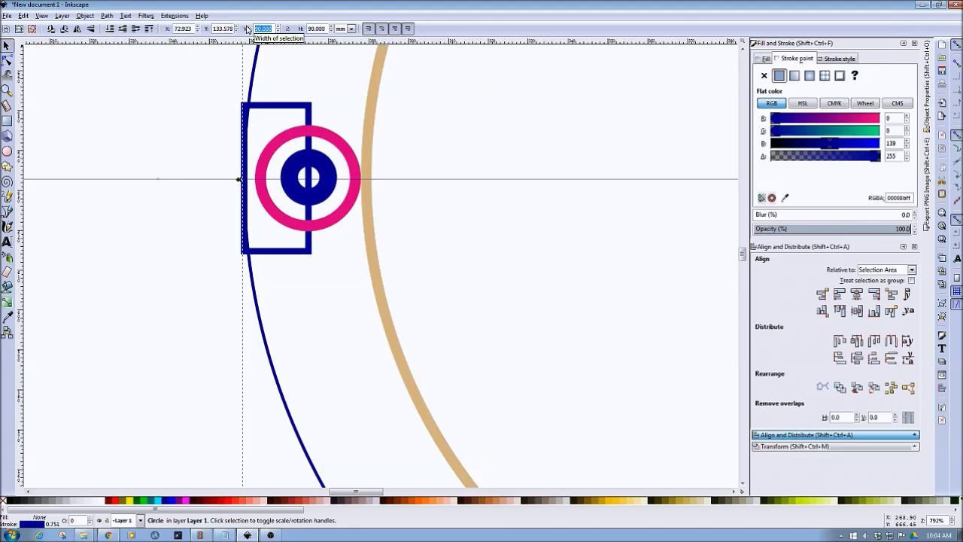
text(92)
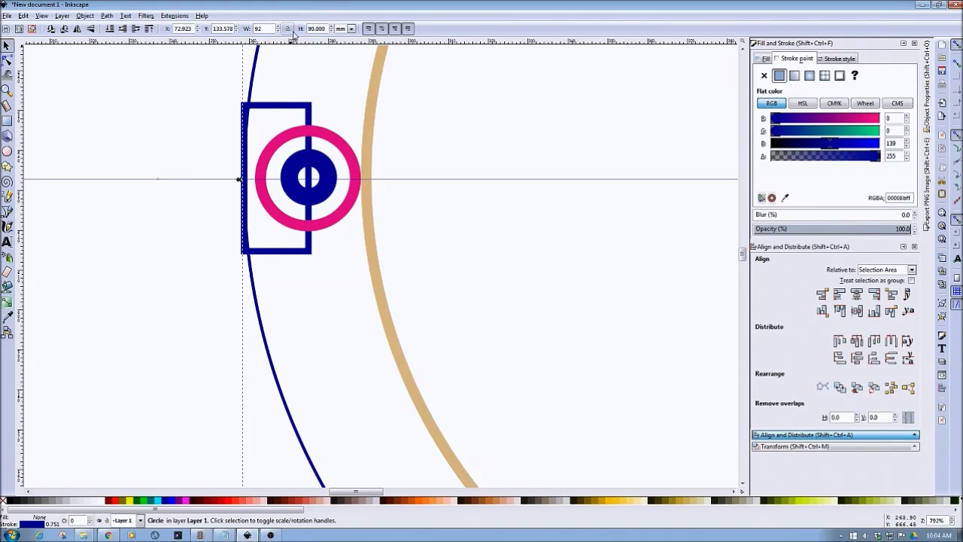
key(Return)
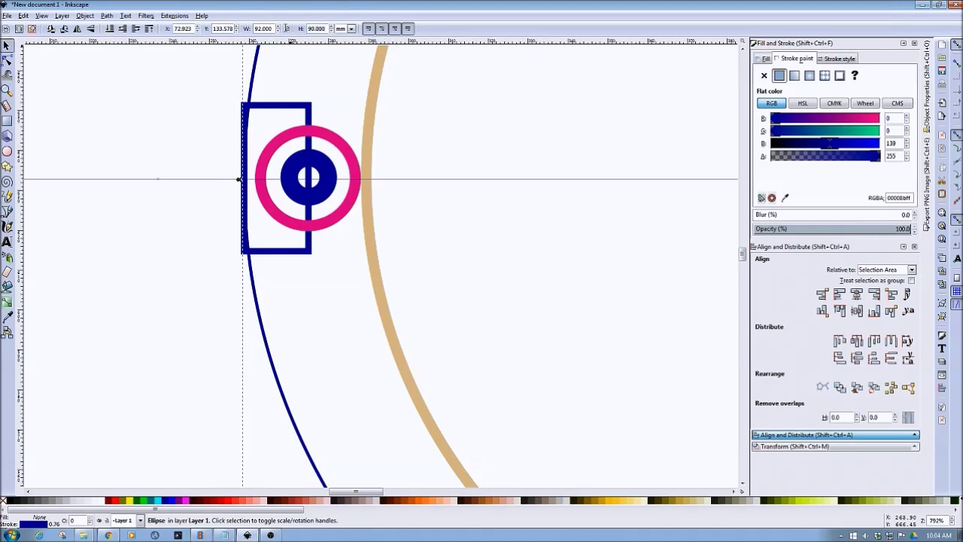
double_click(325, 29)
text(92)
key(Return)
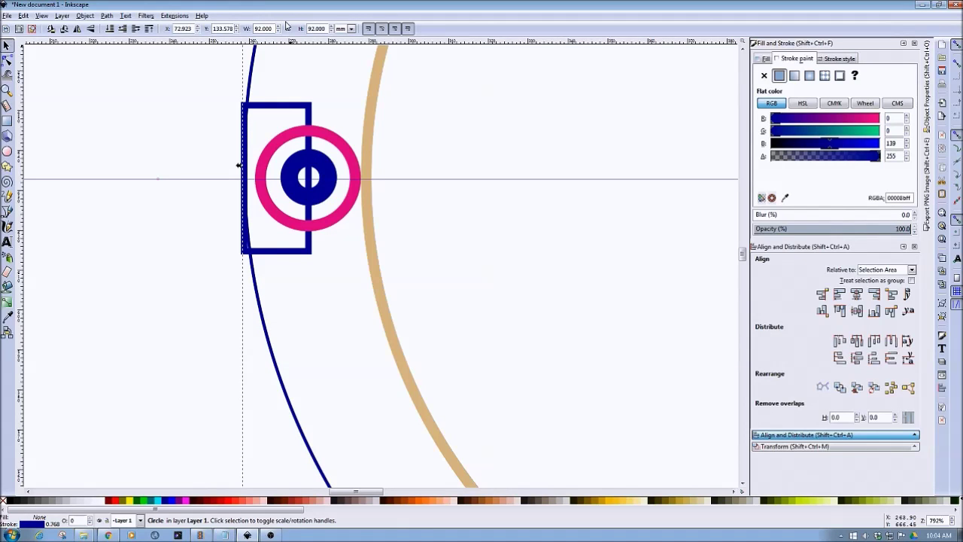
- Nudge the 92 mm circle left and down to recentre it on the intersection of the two guides
key(minus)
key(minus)
key(minus)
key(minus)
key(minus)
key(minus)
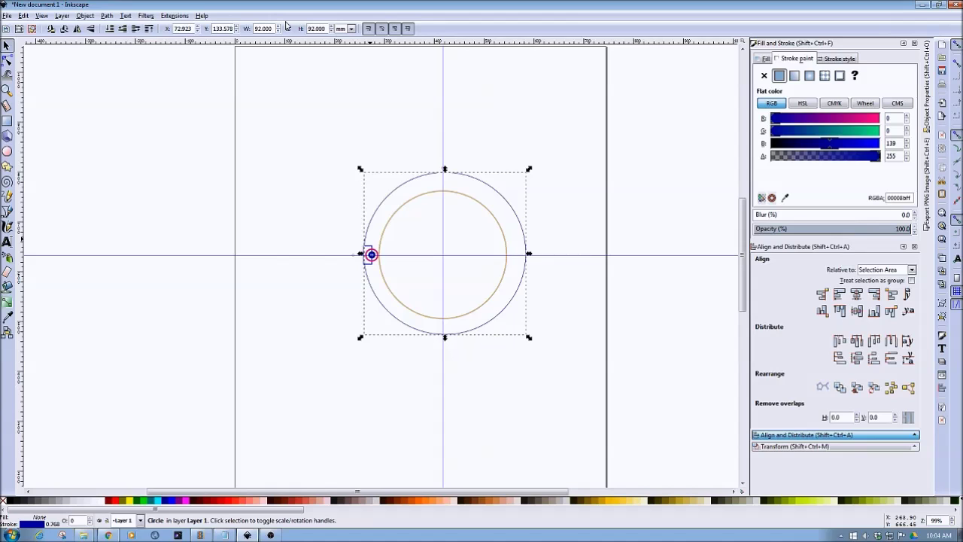
key(alt+Left)
key(alt+Left)
key(alt+Left)
key(alt+Left)
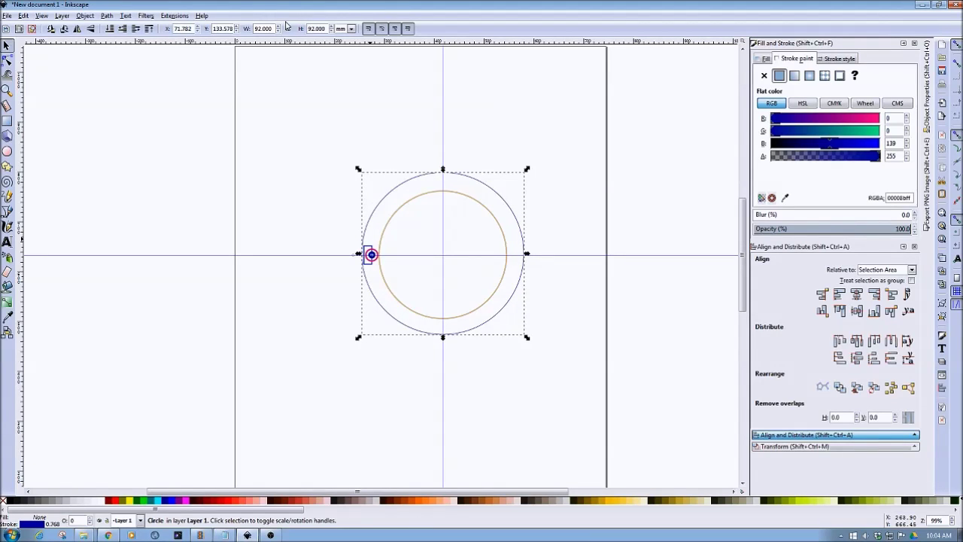
key(alt+Down)
key(alt+Down)
key(alt+Down)
key(alt+Down)
key(alt+Down)
key(alt+Up)
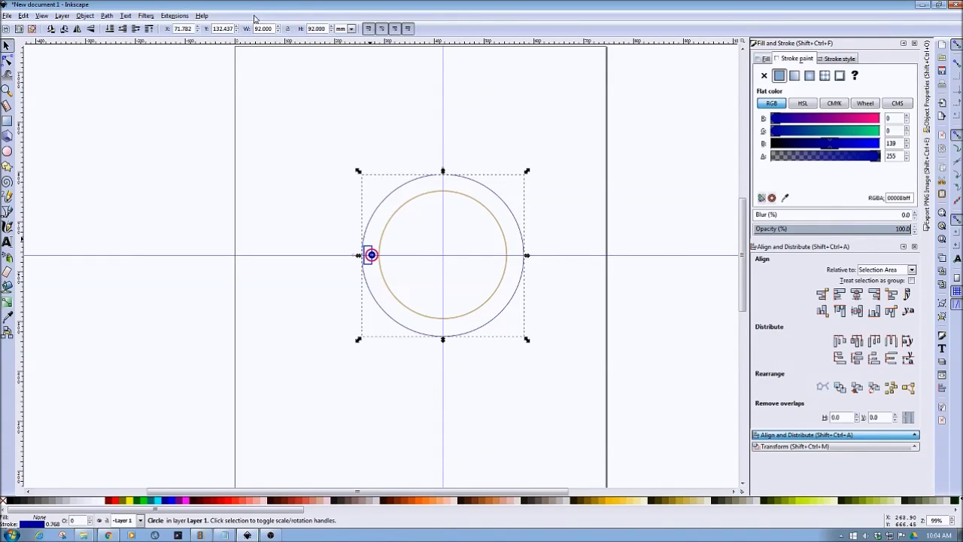
- Nudge the 5 mm wide rectangle left until its outer vertical side meets the edge of the 92 mm circle
click(477, 315)
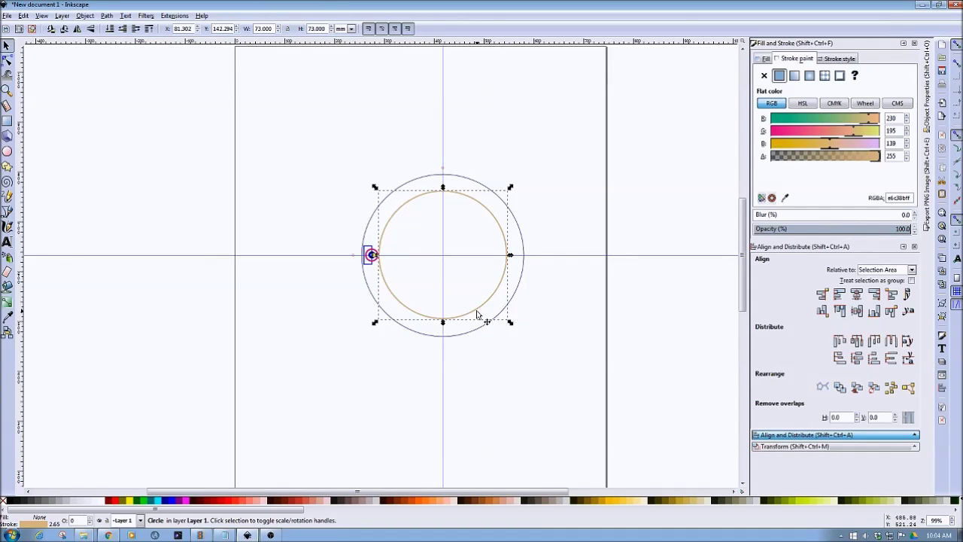
click(337, 266)
key(plus)
key(plus)
key(plus)
key(plus)
key(plus)
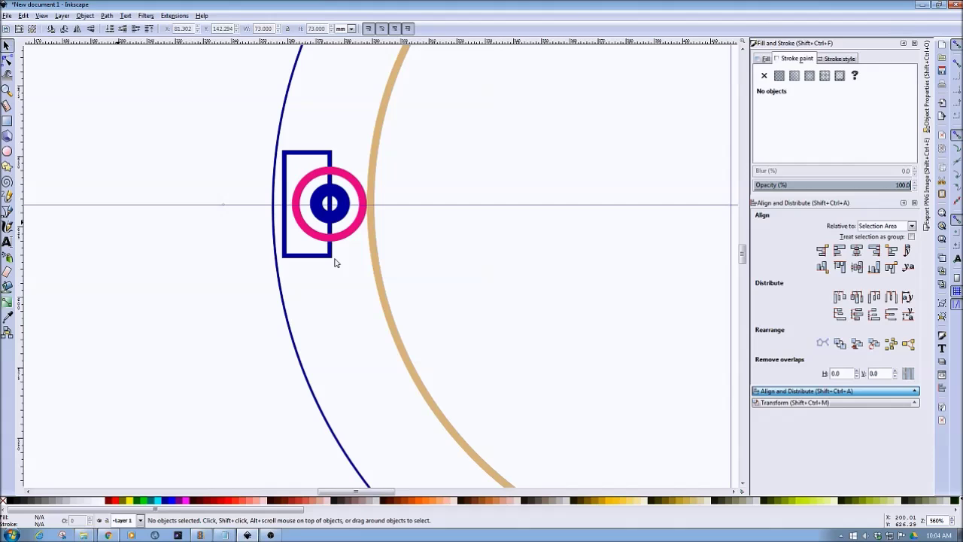
click(307, 258)
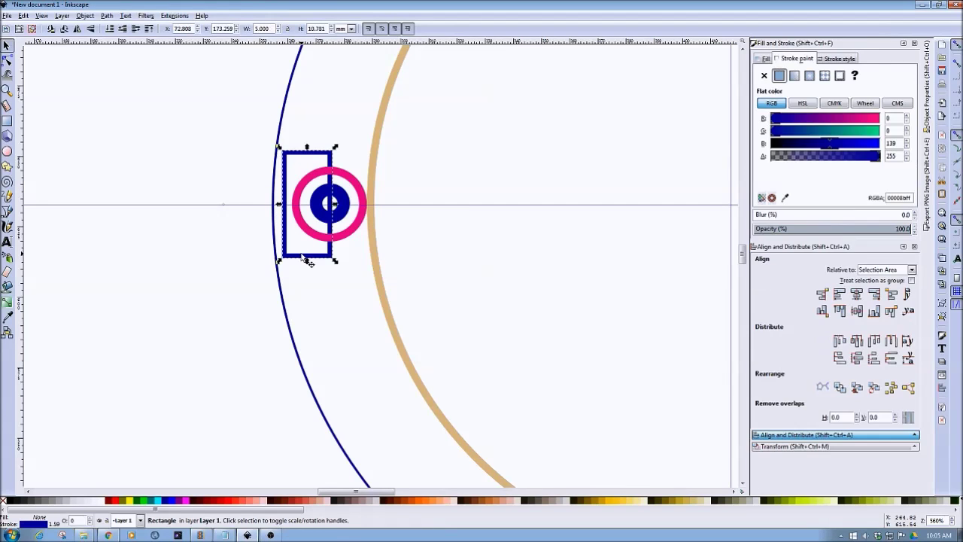
key(Left)
key(Left)
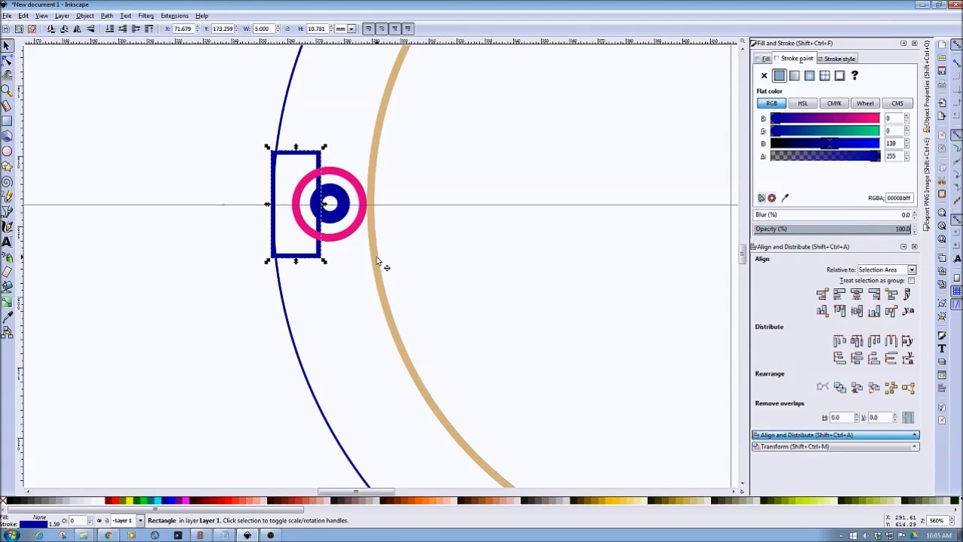
key(ctrl)
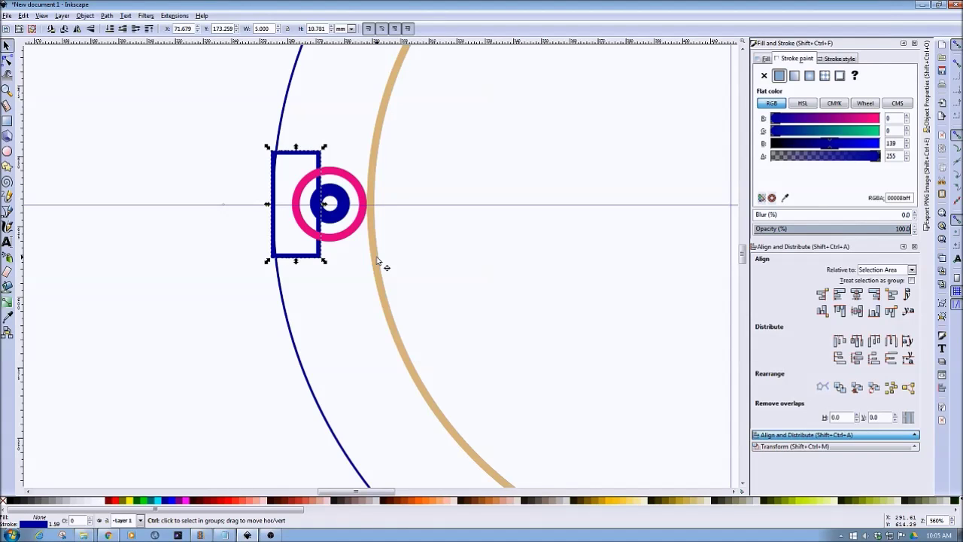
key(ctrl+Right)
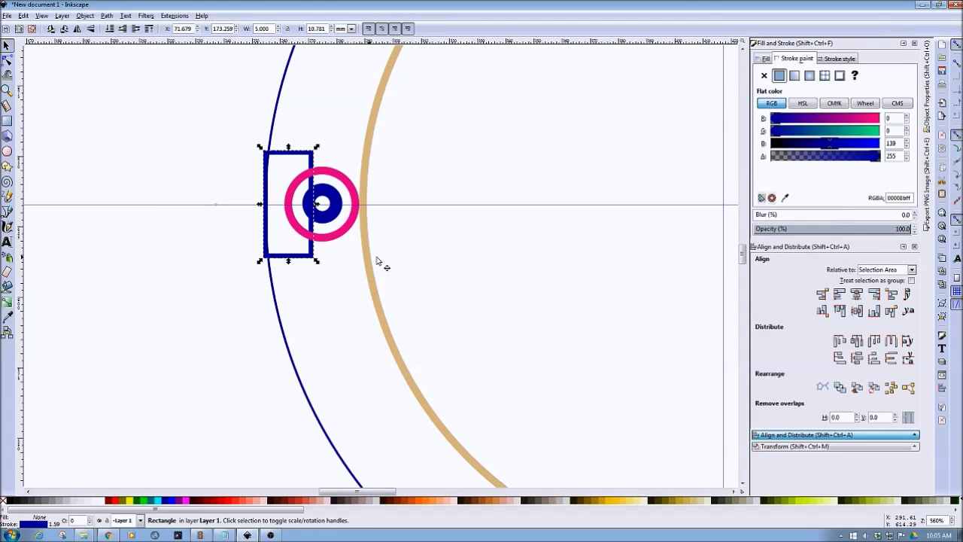
key(alt)
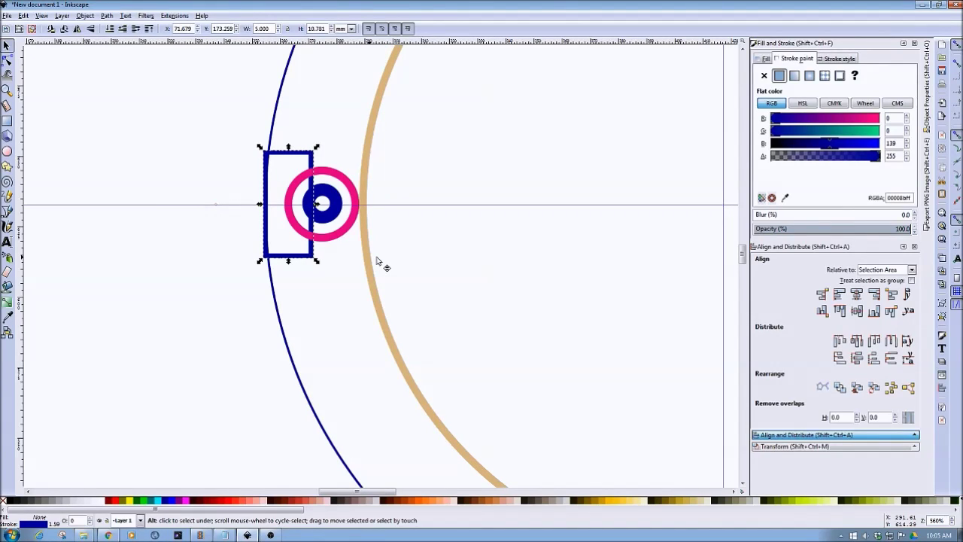
key(alt+Right)
key(alt+Right)
key(alt+Right)
key(alt+Right)
key(alt+Left)
key(alt+Left)
key(alt+Left)
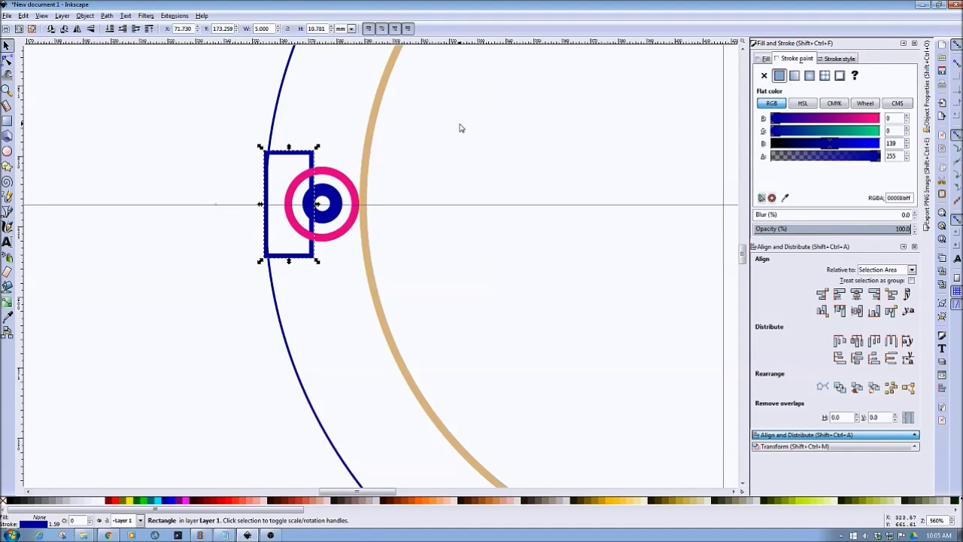
- Nudge the 4 mm circle left until it is centred on the repositioned rectangle's inner vertical side
click(329, 212)
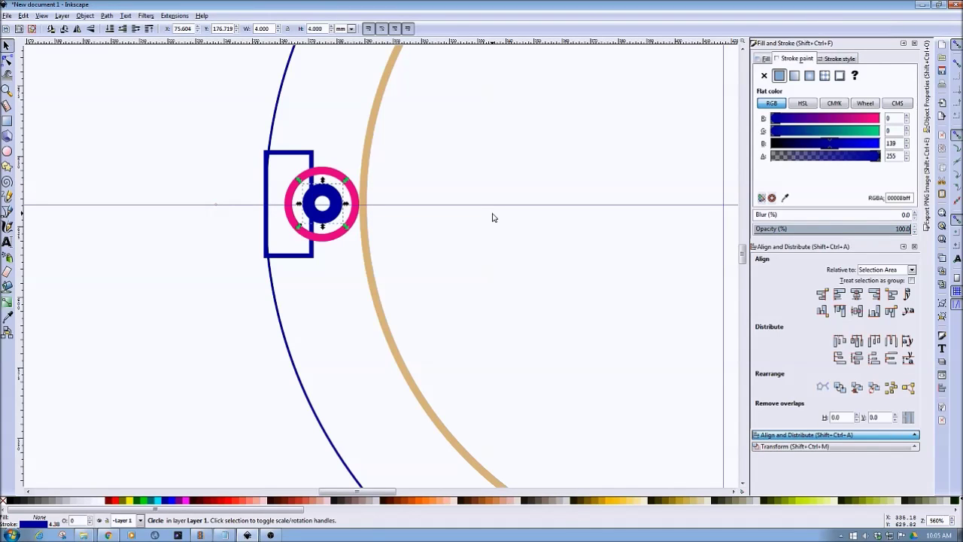
key(alt+Left)
key(alt+Left)
key(alt+Left)
key(alt+Left)
key(alt+Left)
key(alt+Left)
key(alt+Left)
key(alt+Left)
key(alt+Left)
key(alt+Left)
key(alt+Left)
key(alt+Left)
key(alt+Left)
key(alt+Left)
key(alt+Left)
key(alt+Left)
key(alt+Left)
key(alt+Left)
key(alt+Left)
key(alt+Left)
key(alt+Left)
key(alt+Left)
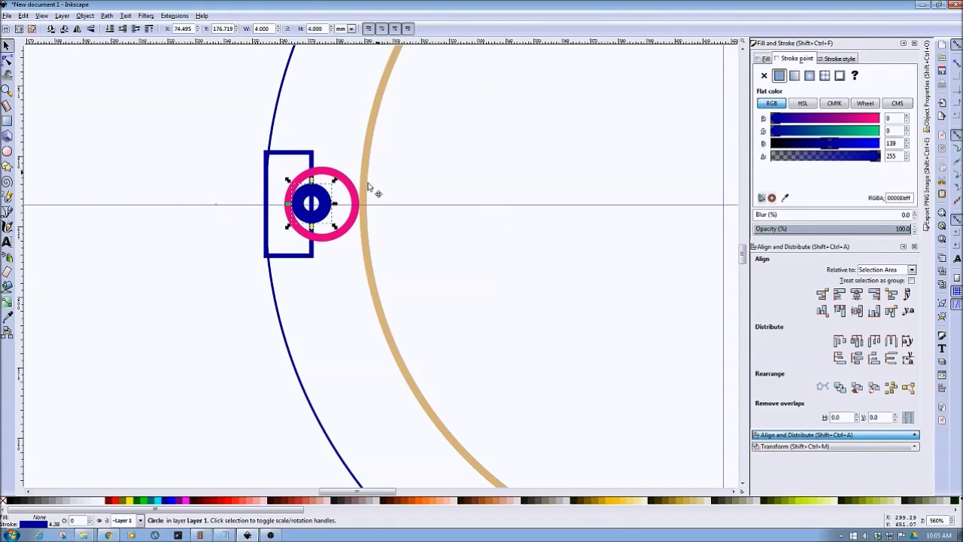
- Nudge the pink 7.5 mm circle left to make it concentric with the 4 mm circle at the ring's left edge
click(331, 239)
key(alt)
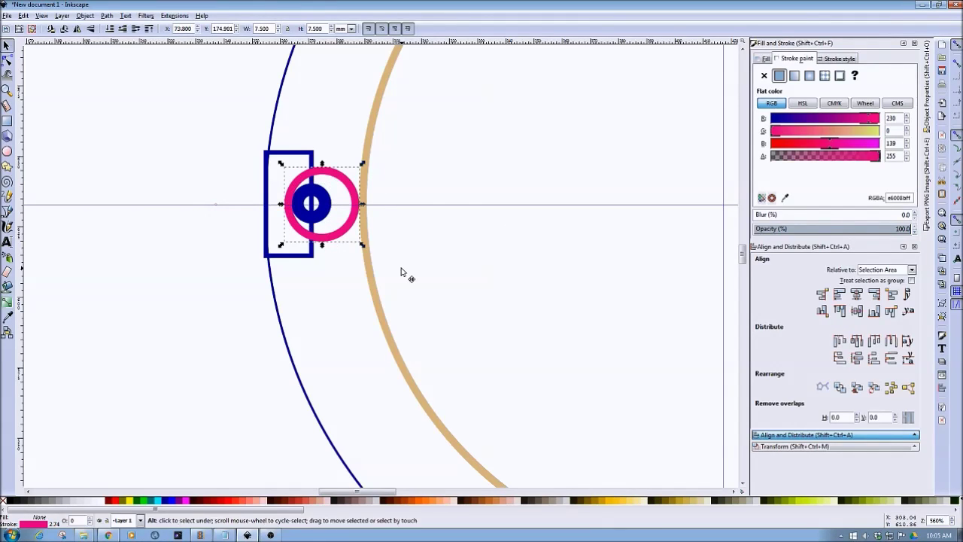
key(alt+Left)
key(alt+Left)
key(alt+Left)
key(alt+Left)
key(alt+Left)
key(alt+Left)
key(alt+Left)
key(alt+Left)
key(alt+Left)
key(alt+Left)
key(alt+Left)
key(alt+Left)
key(alt+Left)
key(alt+Left)
key(alt+Left)
key(alt+Left)
key(alt+Left)
key(alt+Left)
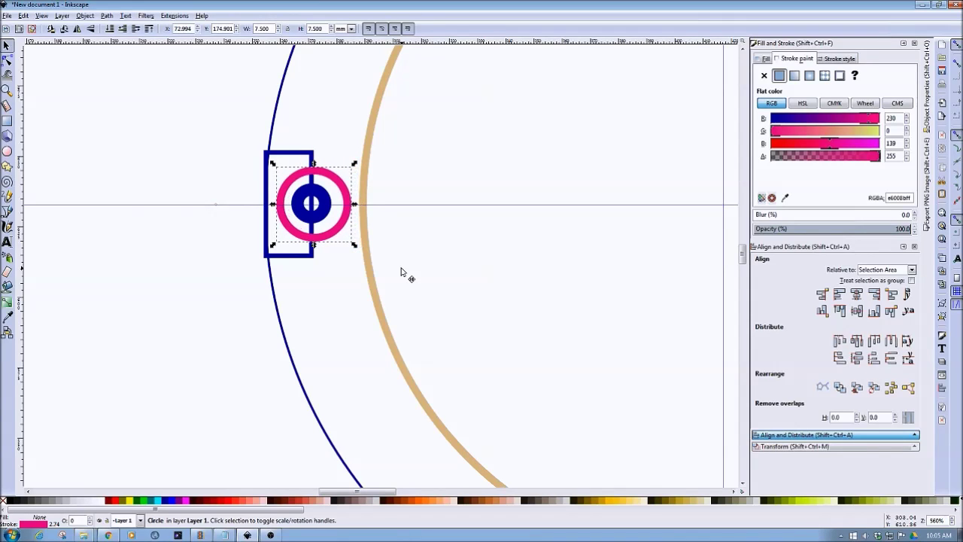
key(alt+Left)
key(alt+Left)
key(alt+Left)
key(alt+Left)
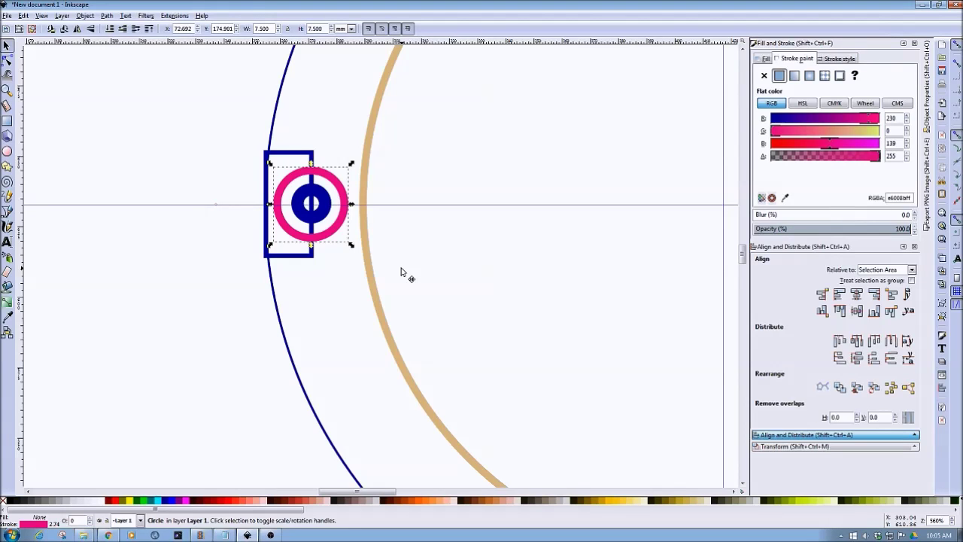
- Move the 5 mm wide rectangle across to the right edge of the 92 mm circle, roughly level with the horizontal guide
key(minus)
key(minus)
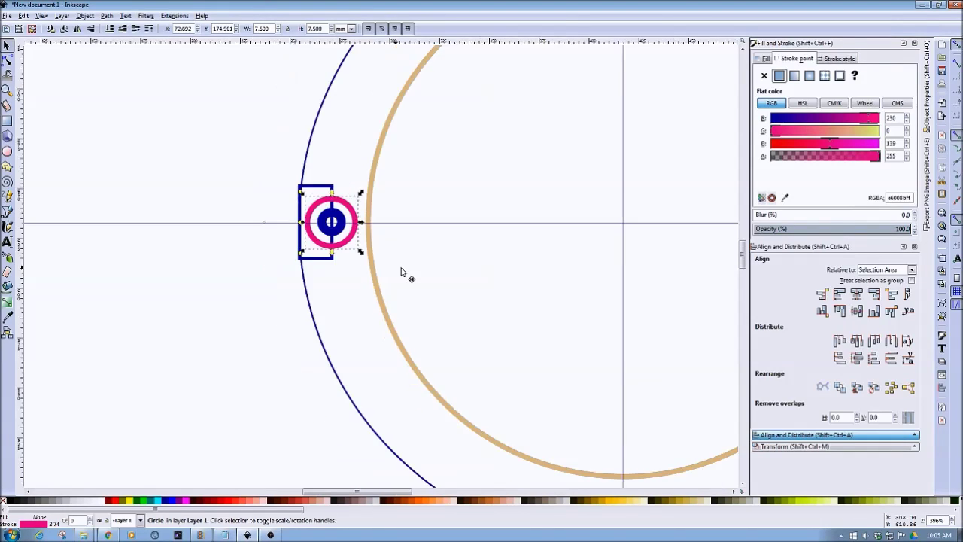
key(minus)
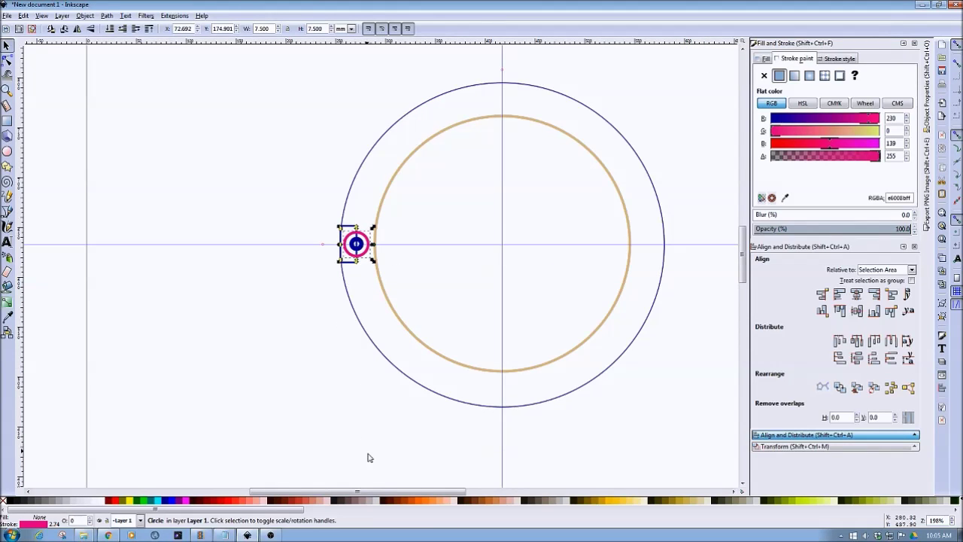
drag(368, 495, 426, 494)
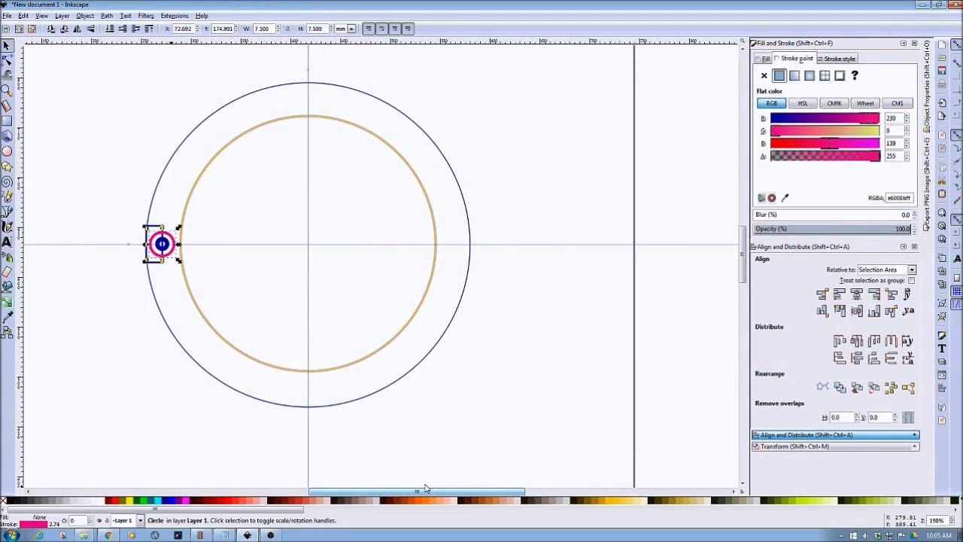
click(148, 383)
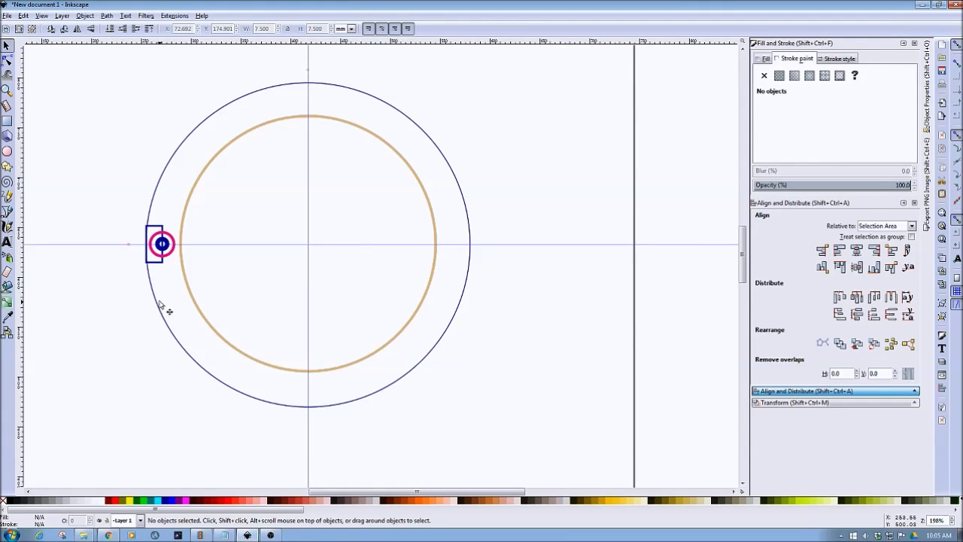
click(156, 267)
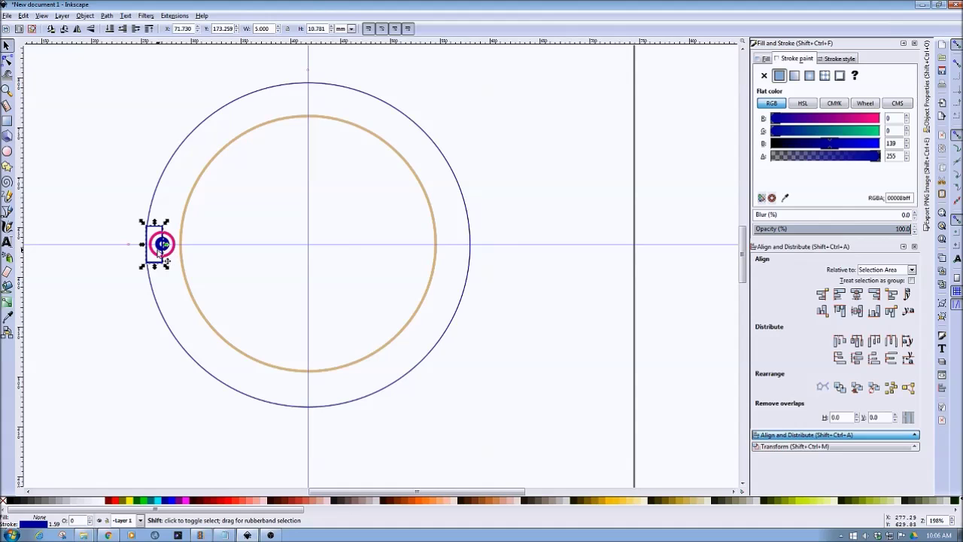
click(154, 261)
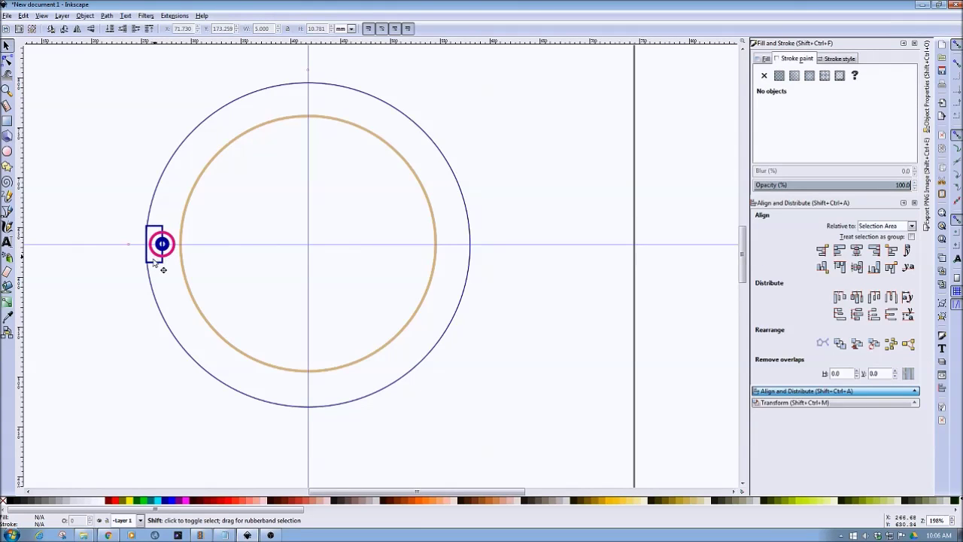
drag(154, 263, 460, 264)
- Duplicate the 4 mm circle and place the copy just below the right rectangle, then move the pink 7.5 mm circle just above that rectangle
click(169, 254)
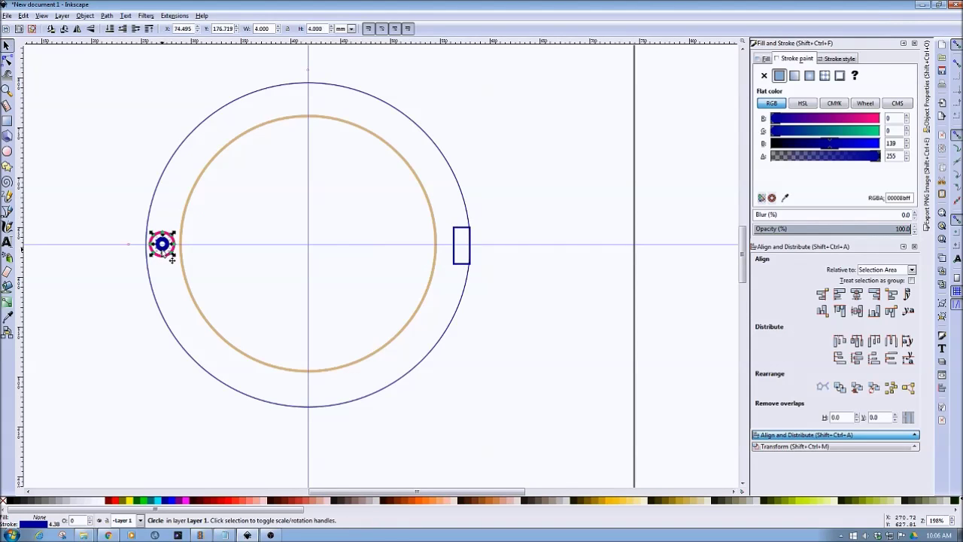
key(ctrl+d)
drag(171, 259, 455, 280)
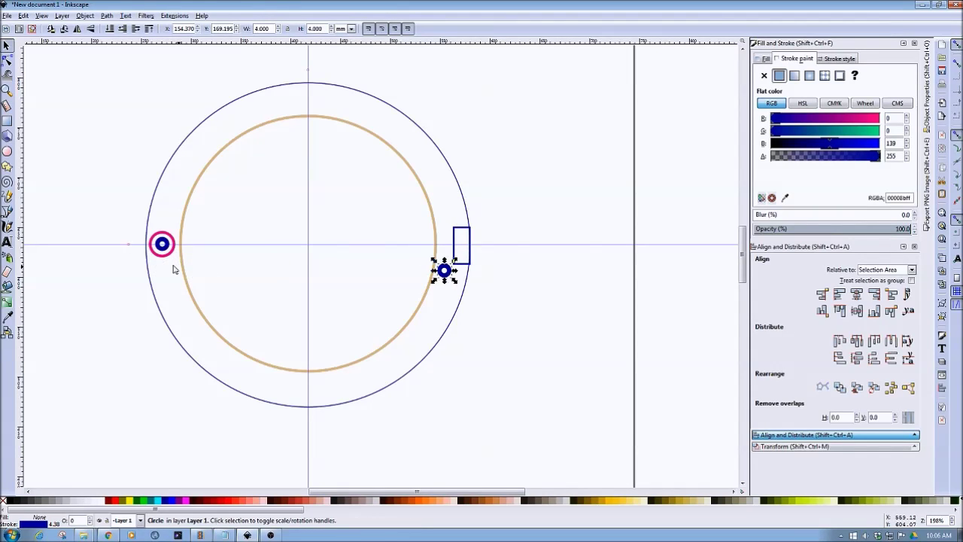
mouse_move(176, 264)
mouse_down()
mouse_move(467, 271)
mouse_move(476, 215)
mouse_move(465, 217)
mouse_up()
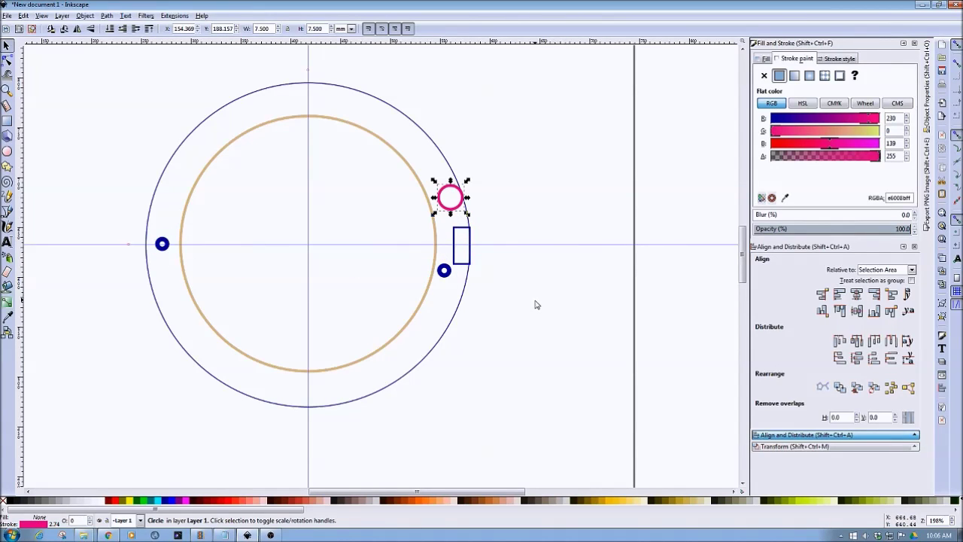
- Nudge the right rectangle until it is centred on the horizontal guide with its outer side on the 92 mm circle
key(plus)
key(plus)
key(plus)
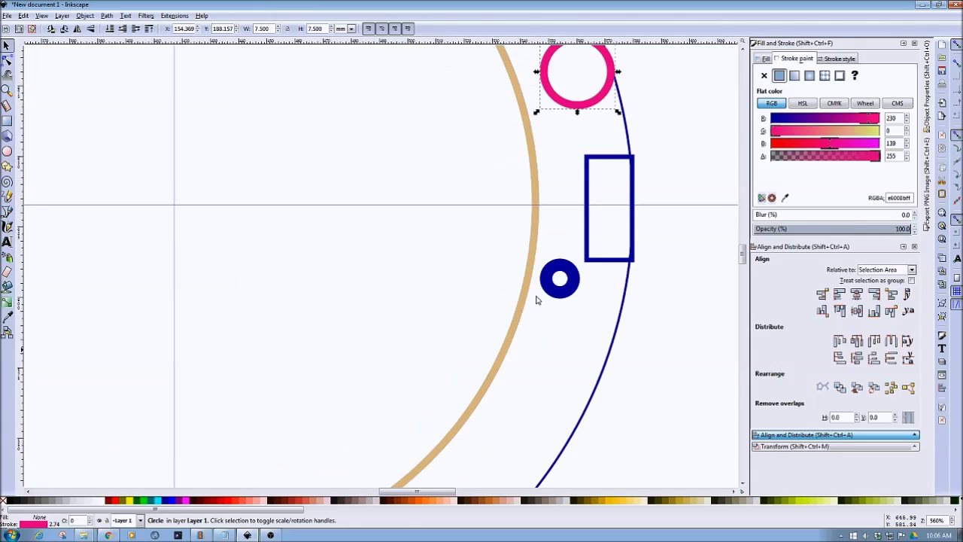
click(606, 260)
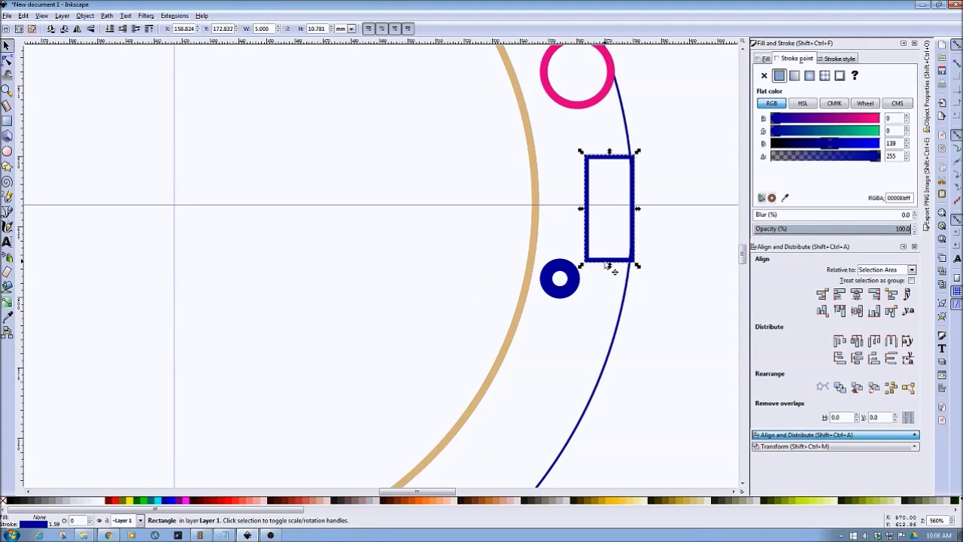
key(Up)
key(Up)
key(Down)
key(Down)
key(Up)
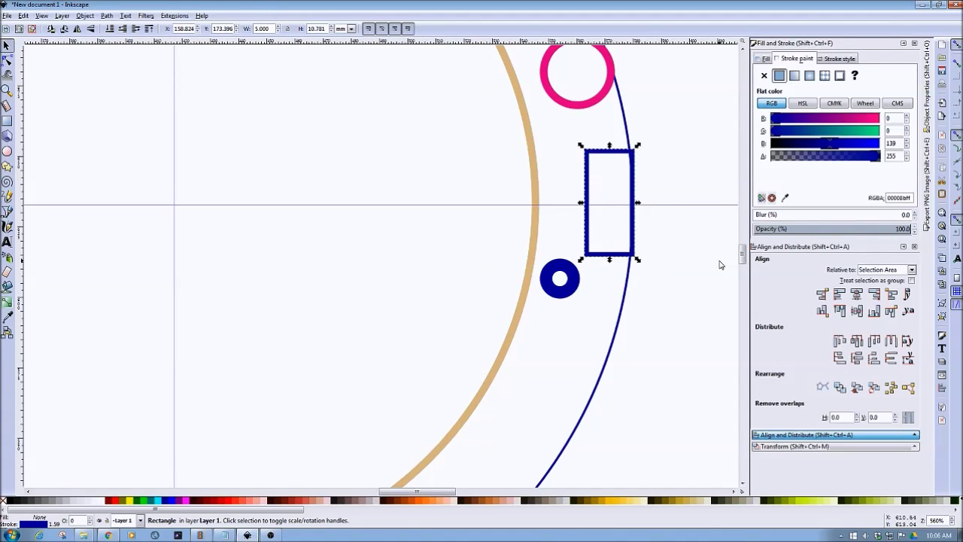
key(Down)
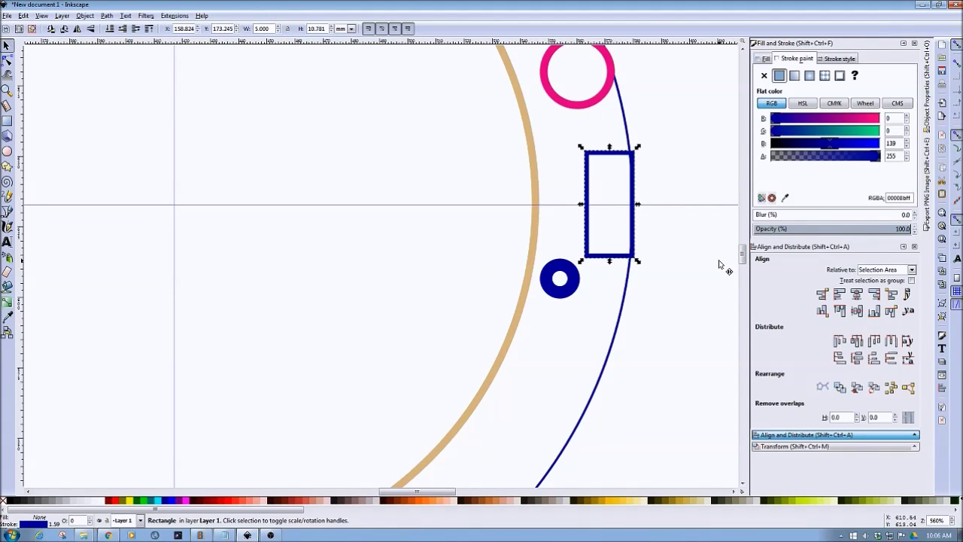
key(alt+Left)
key(alt+Left)
key(alt+Left)
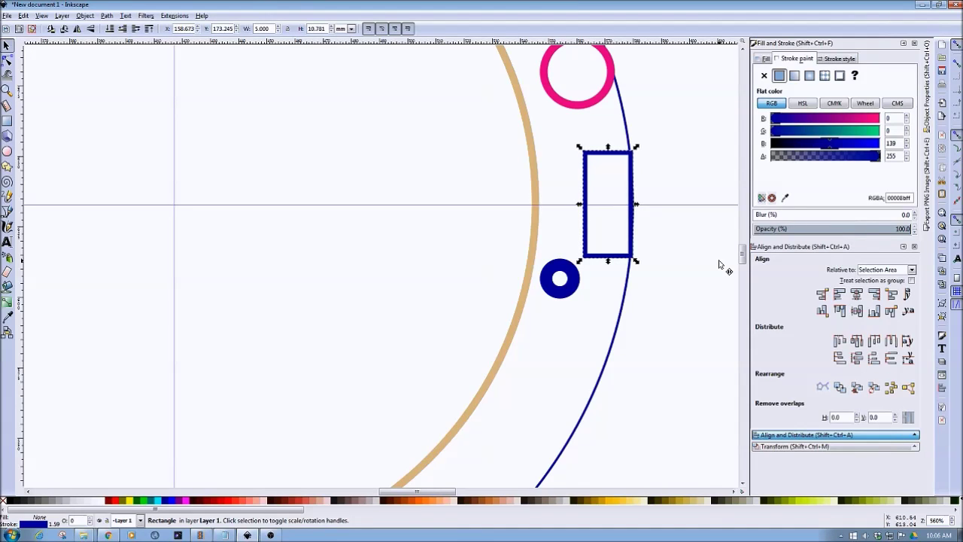
key(alt+Right)
key(alt+Right)
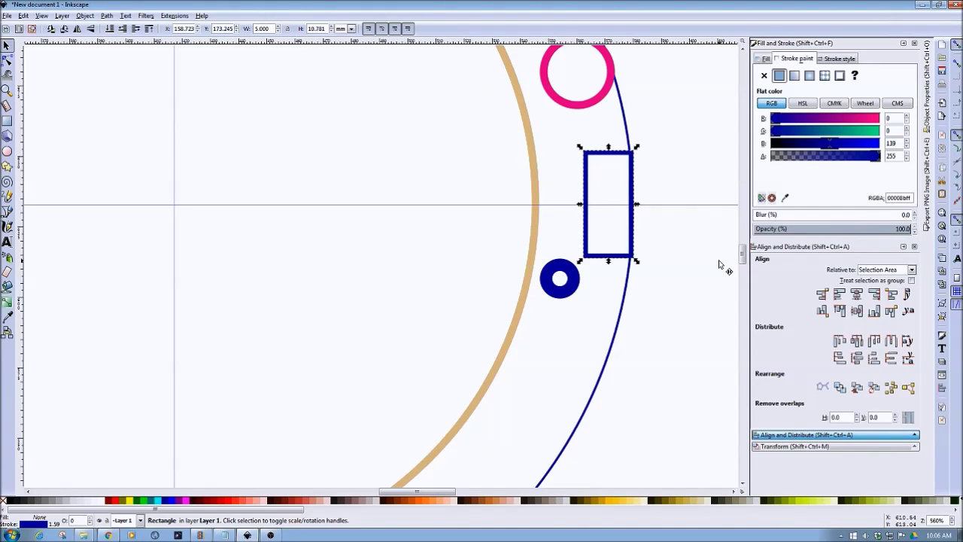
- Move the copied 4 mm circle onto the right rectangle's inner vertical side and nudge it until centred there on the horizontal guide
drag(581, 288, 614, 213)
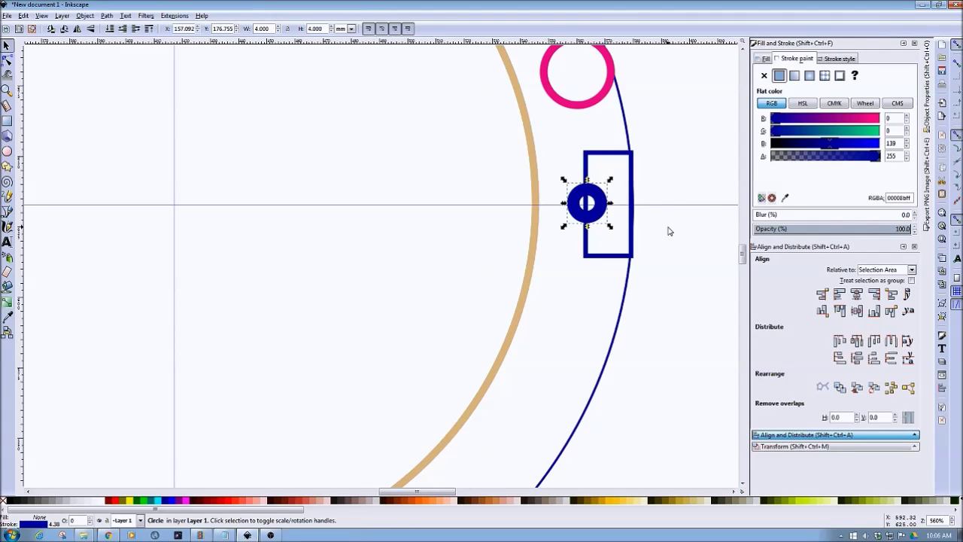
key(alt+Down)
key(alt+Down)
key(alt+Down)
key(alt+Down)
key(alt+Down)
key(alt+Down)
key(alt+Down)
key(alt+Down)
key(alt+Down)
key(alt+Up)
key(alt+Up)
key(alt+Up)
key(alt+Up)
key(alt+Up)
key(alt+Up)
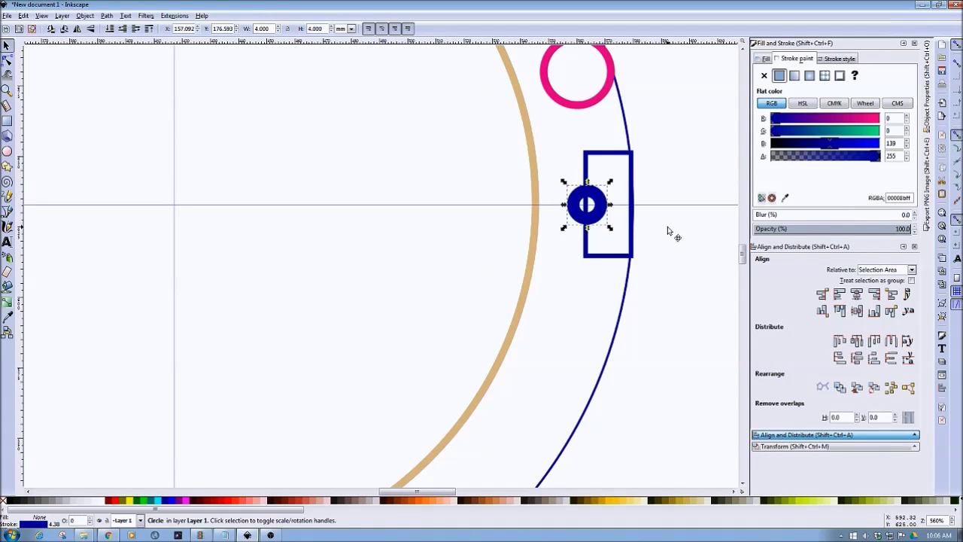
key(alt+Left)
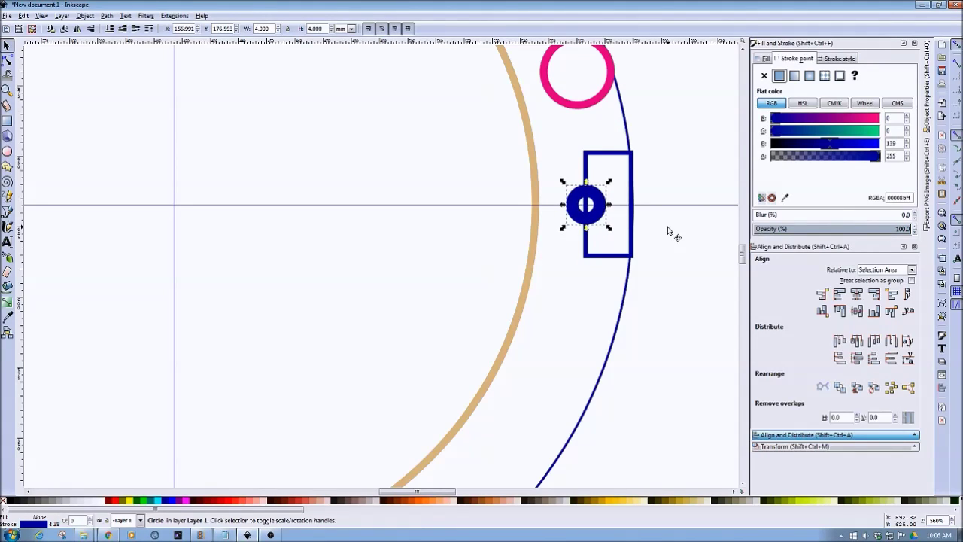
key(alt+Left)
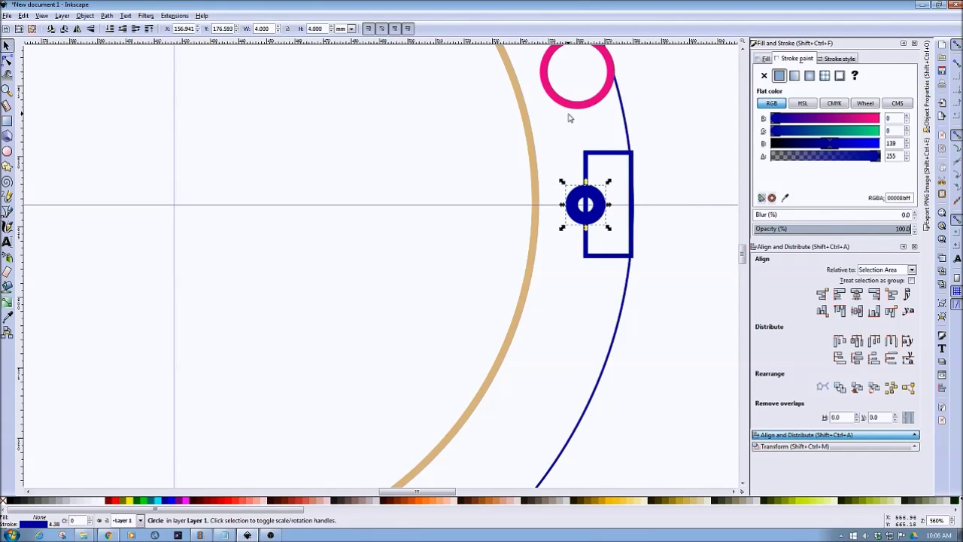
- Move the pink 7.5 mm circle around the right 4 mm circle and nudge it left until both are concentric
drag(575, 110, 590, 249)
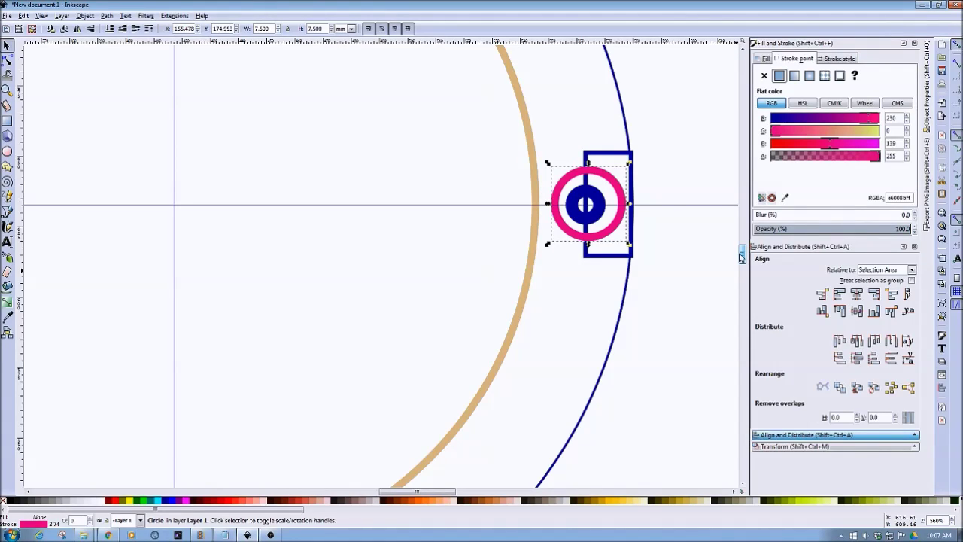
key(alt)
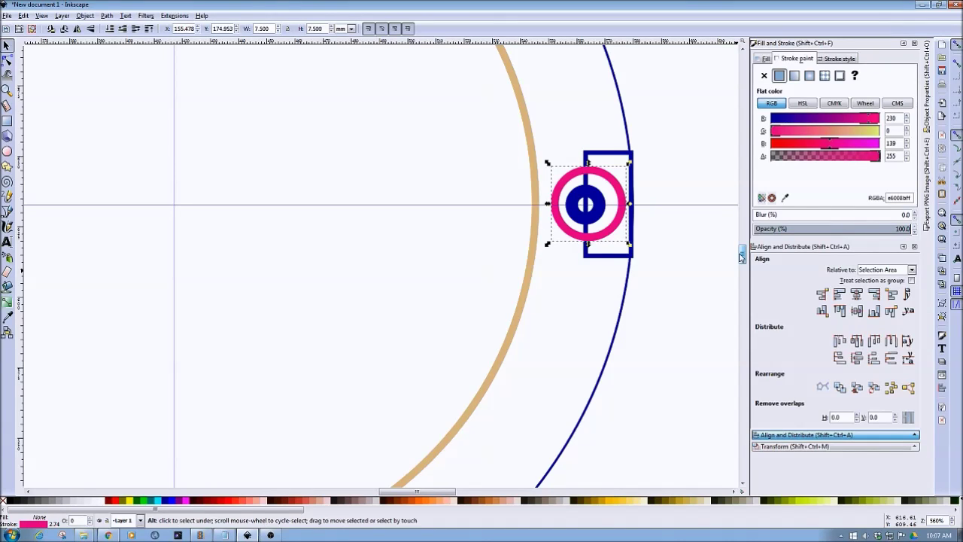
key(alt+Left)
key(alt+Left)
key(alt+Left)
key(alt+Left)
key(alt+Left)
key(alt+Left)
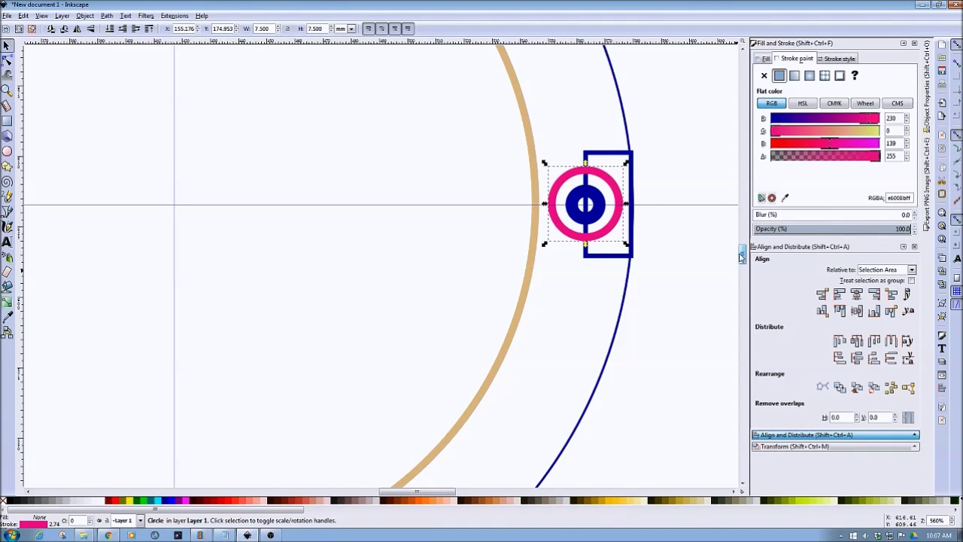
- Nudge the pink 7.5 mm circle slightly until it is concentric with the right 4 mm circle
key(alt+Right)
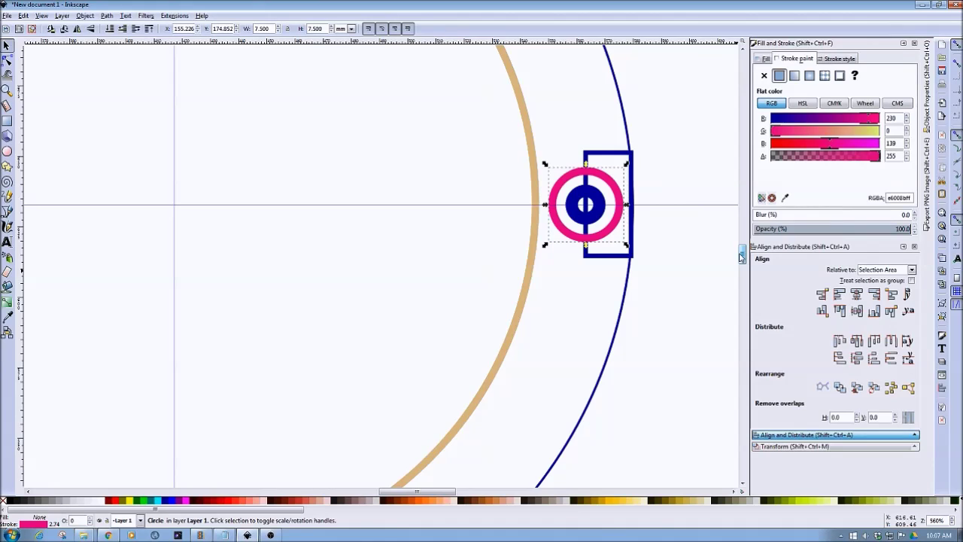
click(653, 284)
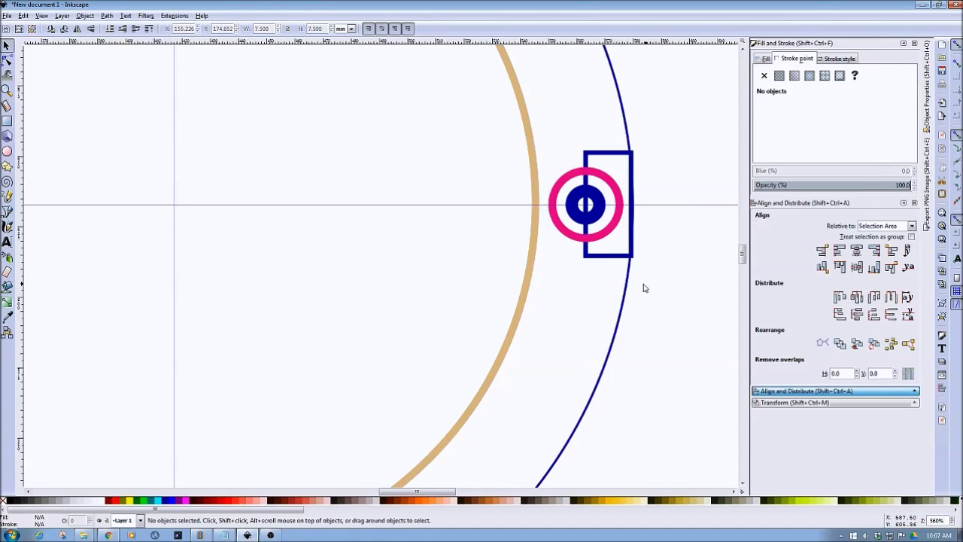
- Delete the right rectangle, the pink 7.5 mm circle and the tan inner circle
click(590, 255)
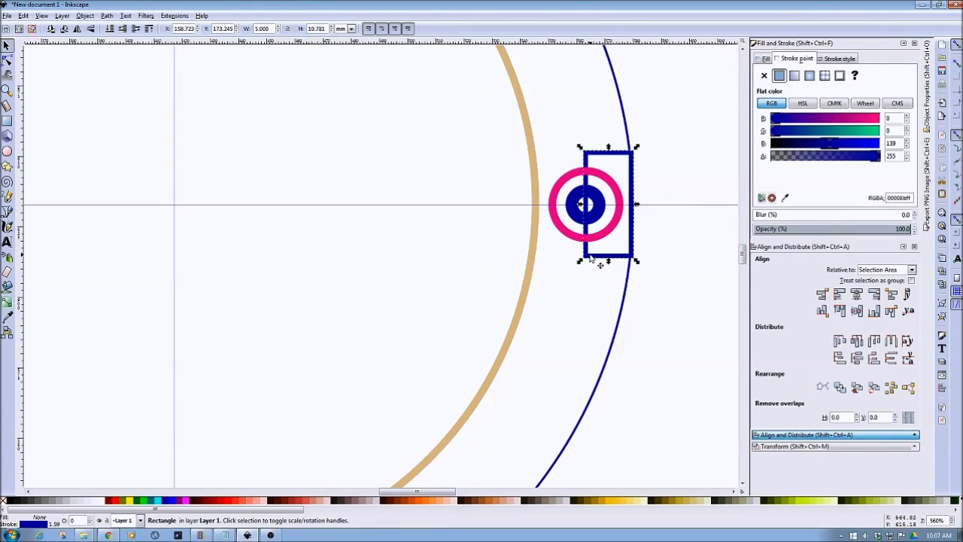
key(Delete)
click(577, 239)
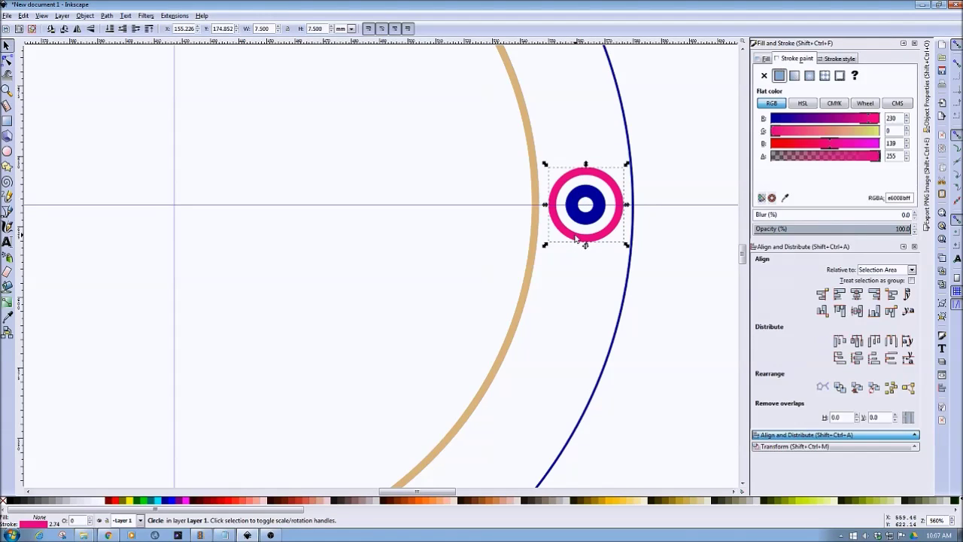
key(Delete)
click(533, 275)
key(Delete)
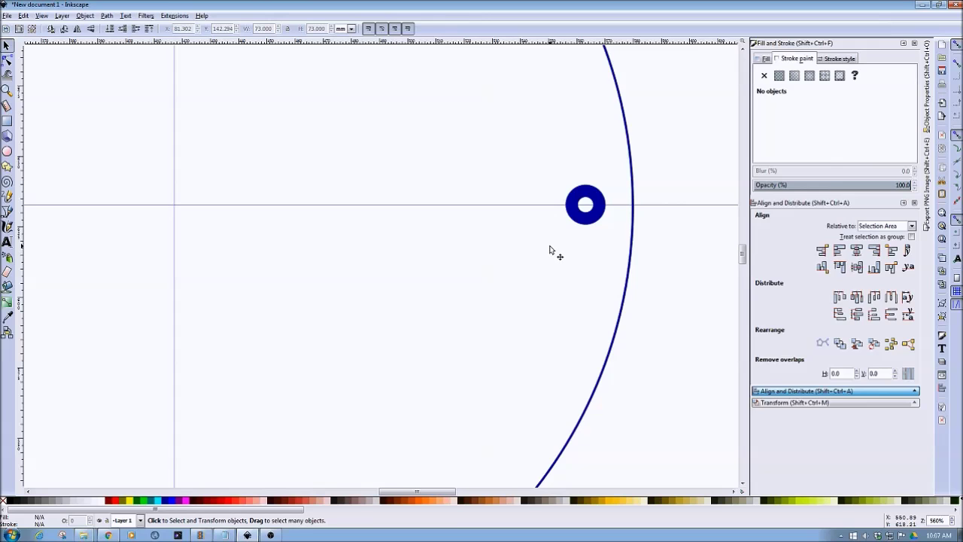
- Cut the left 4 mm circle out of the 92 mm circle with the path Difference operation
key(minus)
key(minus)
key(minus)
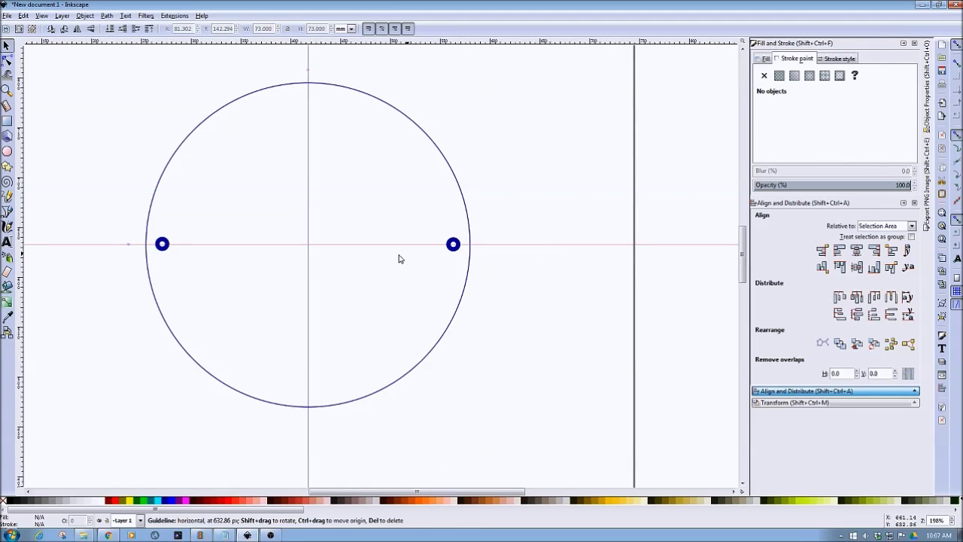
click(166, 247)
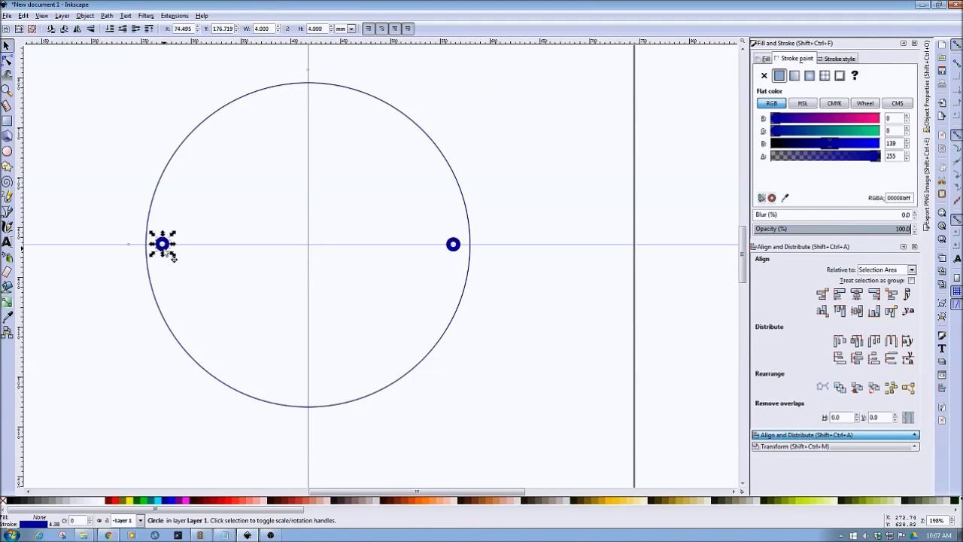
shift+click(153, 196)
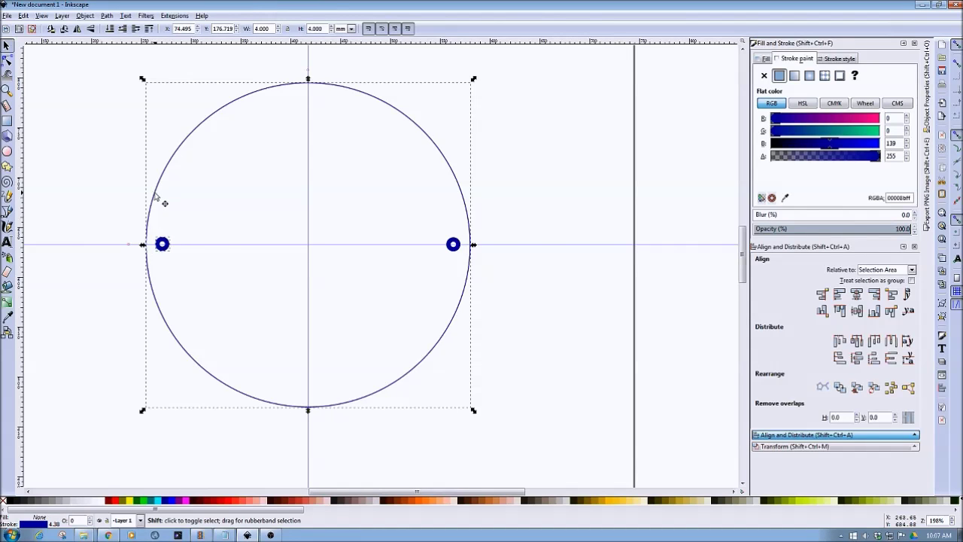
click(62, 16)
mouse_move(84, 15)
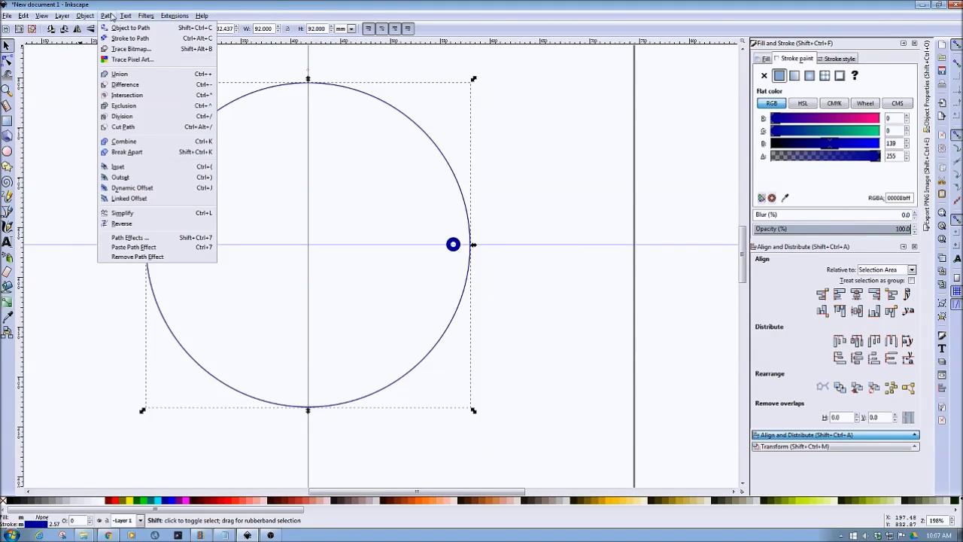
click(123, 87)
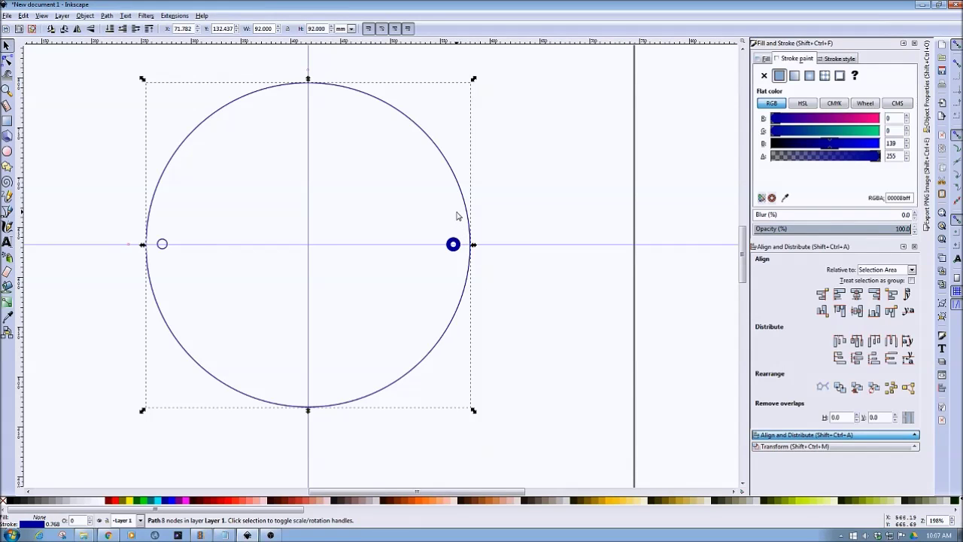
- Subtract the right 4 mm circle from the 92 mm disc with the path Difference operation and deselect the result
key(shift)
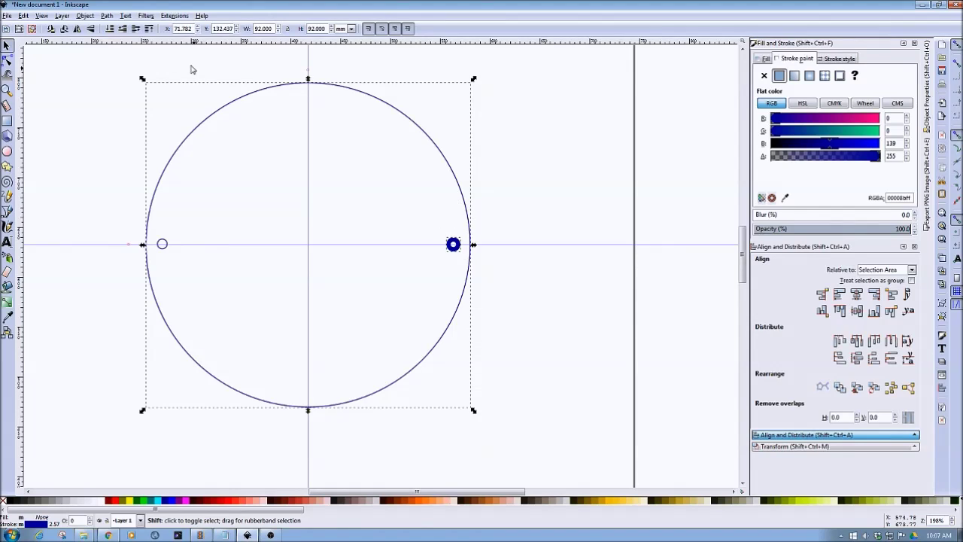
click(107, 15)
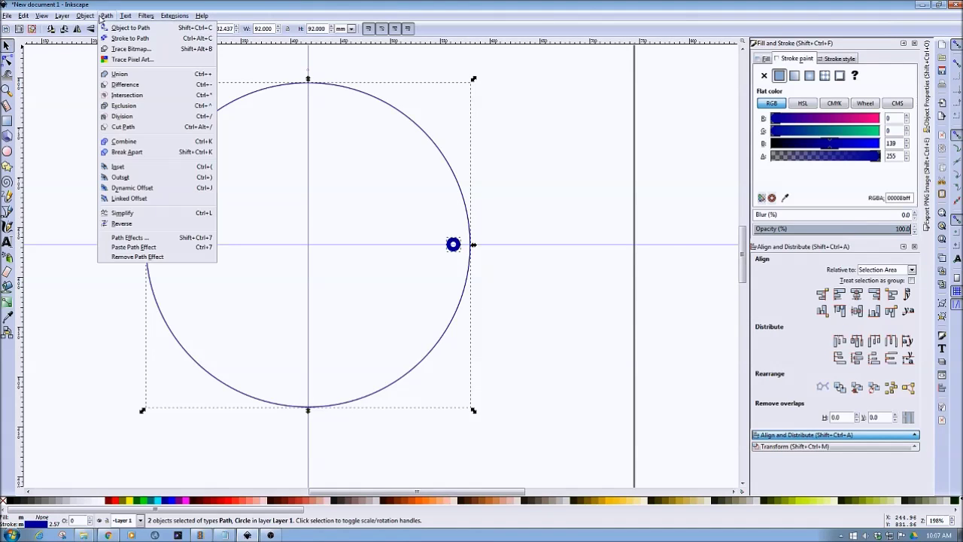
click(129, 85)
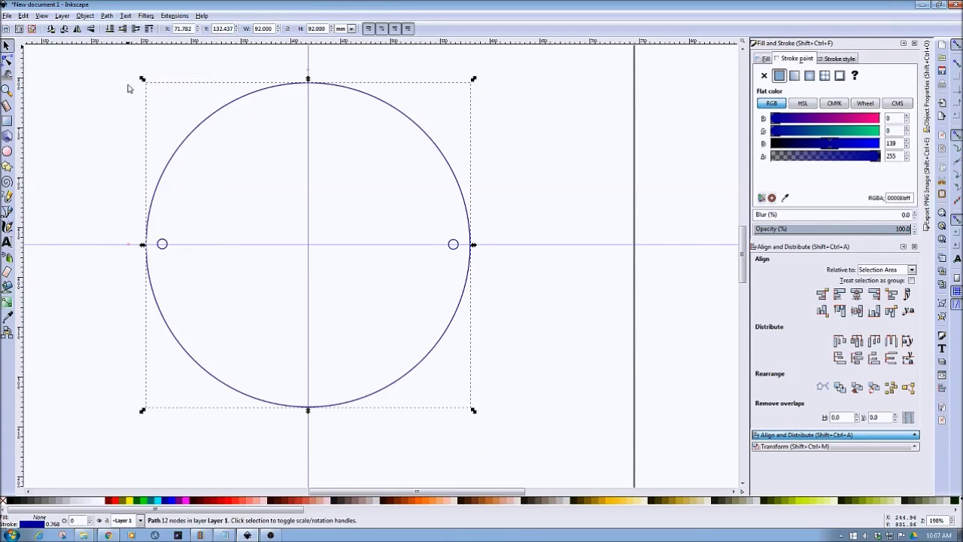
click(569, 223)
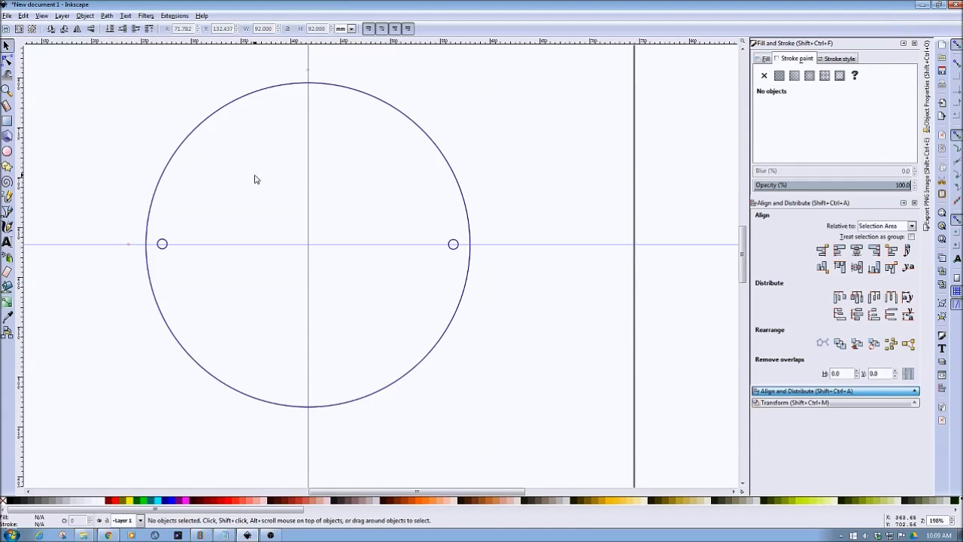
key(minus)
key(minus)
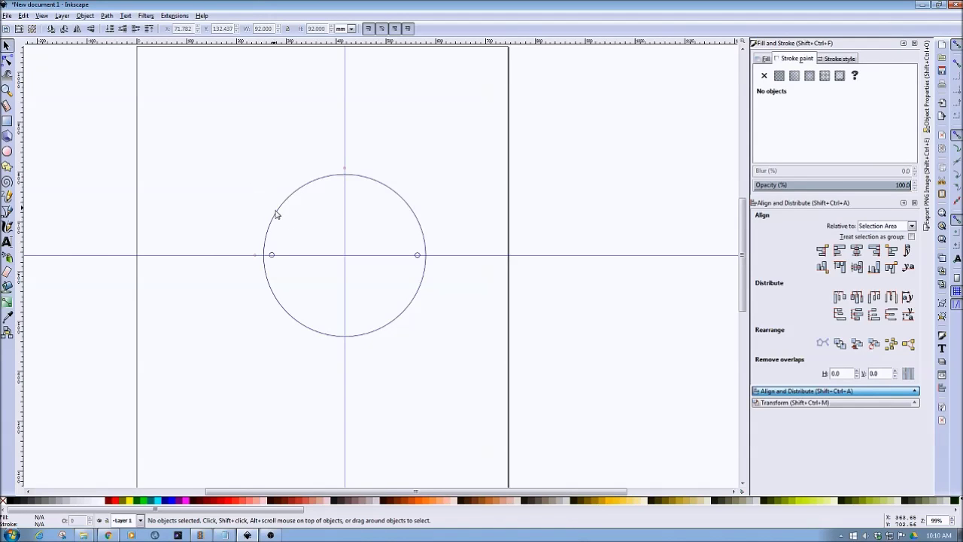
scroll(354, 343, down, 3)
scroll(350, 365, up, 2)
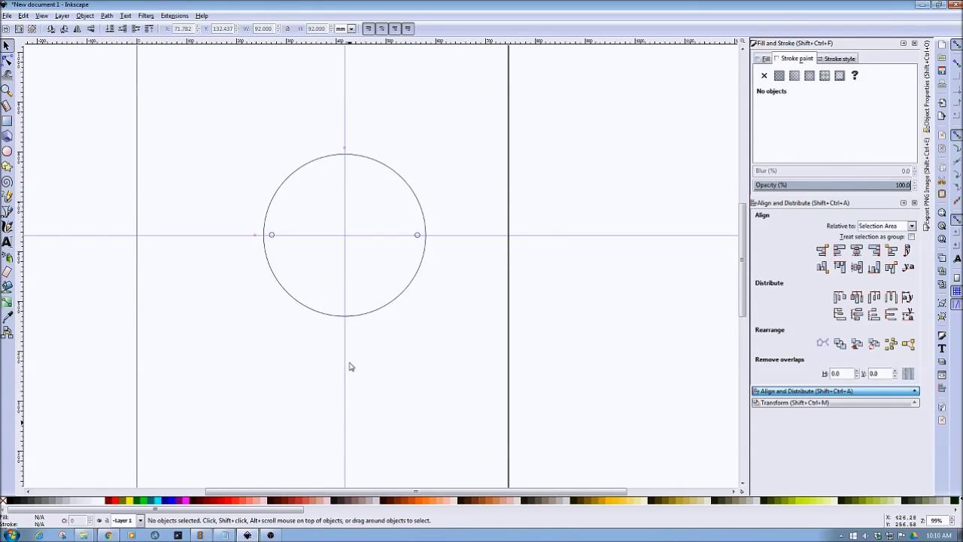
scroll(350, 359, up, 2)
mouse_move(216, 163)
mouse_down()
mouse_move(408, 248)
mouse_move(449, 389)
mouse_up()
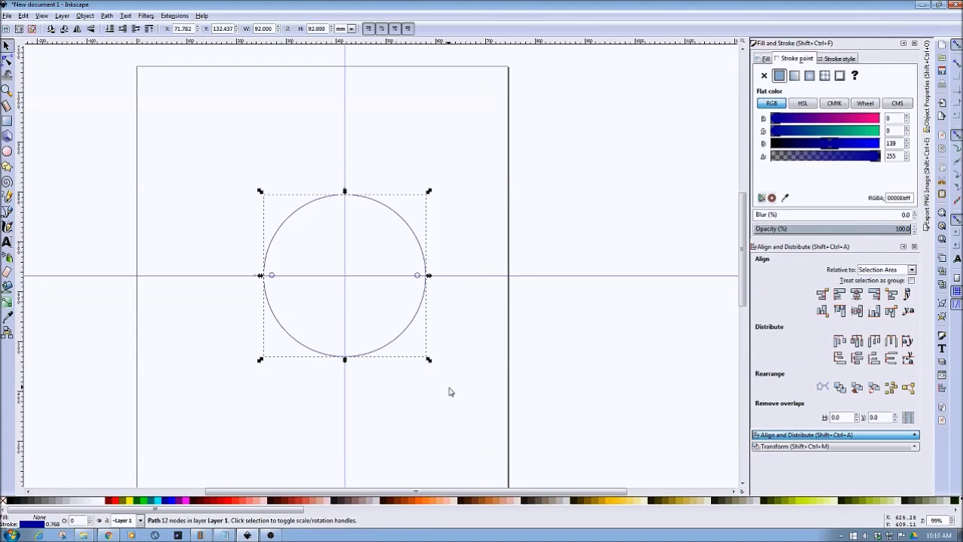
click(166, 200)
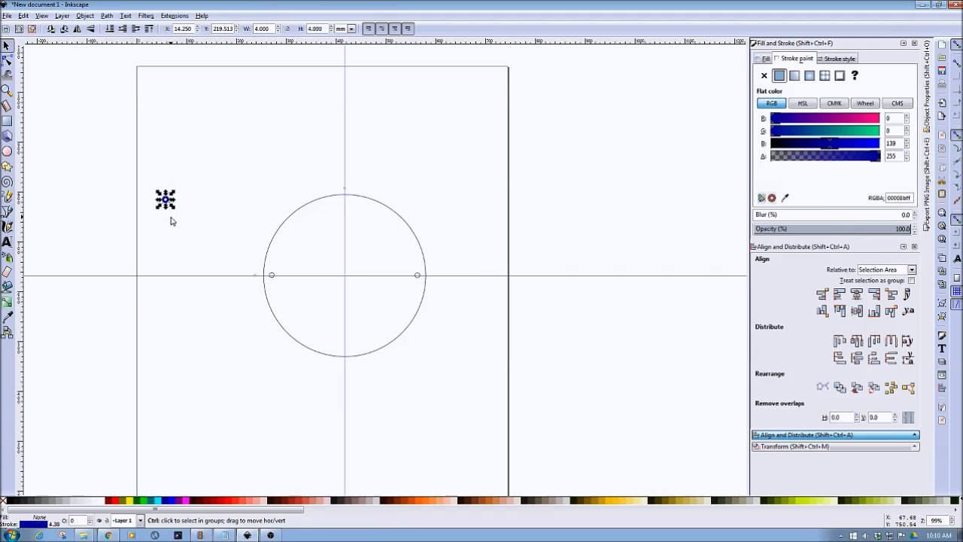
key(Delete)
- Duplicate the 92 mm disc and place the copy near the page's upper edge, nudged until centred on the vertical guide
click(278, 233)
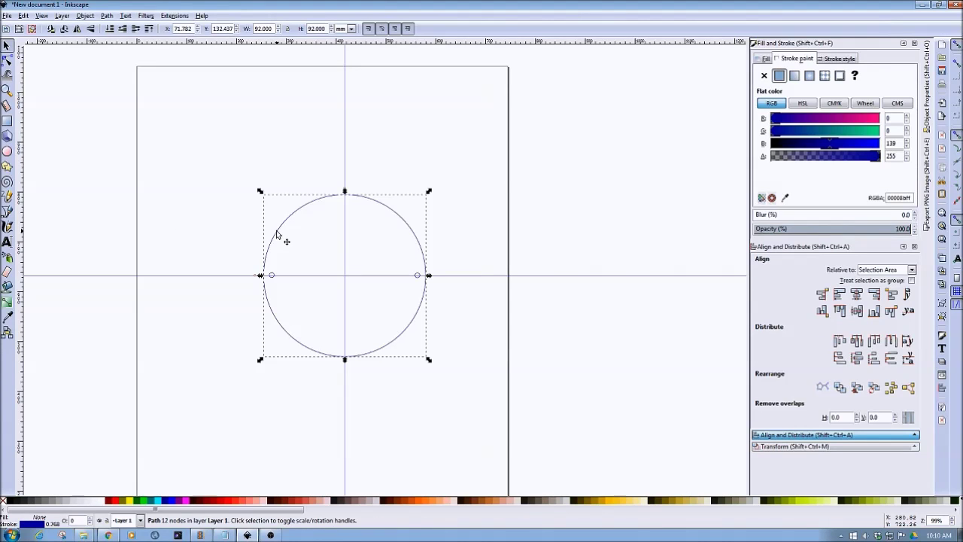
key(ctrl+v)
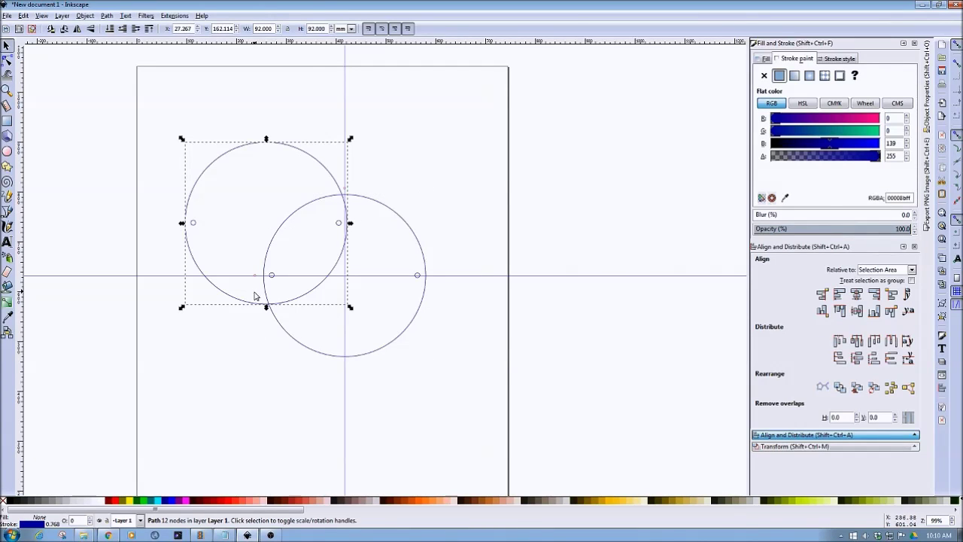
drag(235, 301, 321, 228)
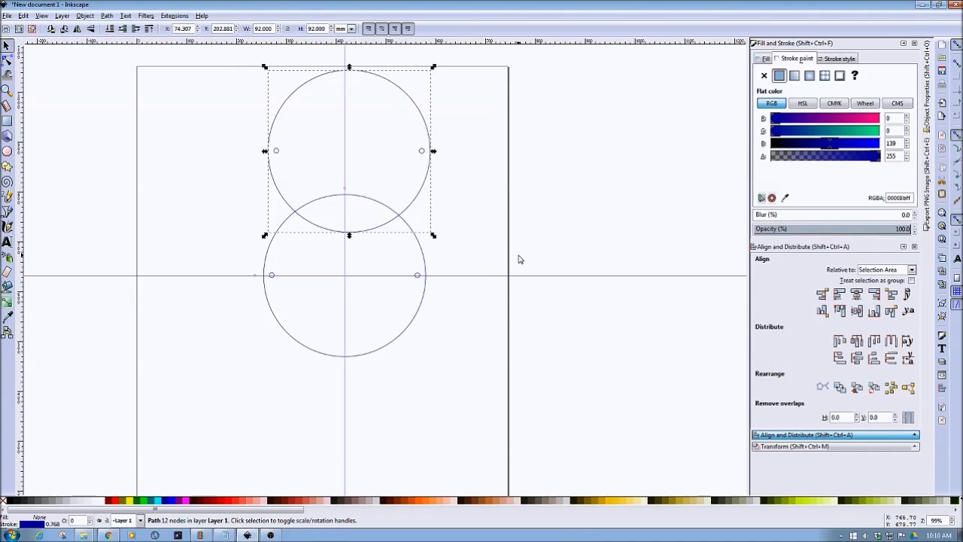
key(Left)
key(Left)
key(Left)
key(Left)
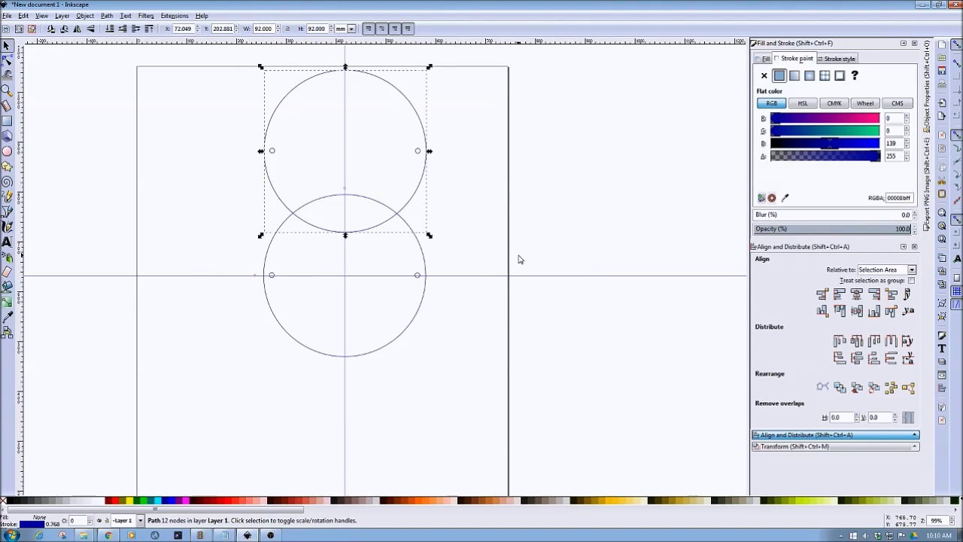
key(Left)
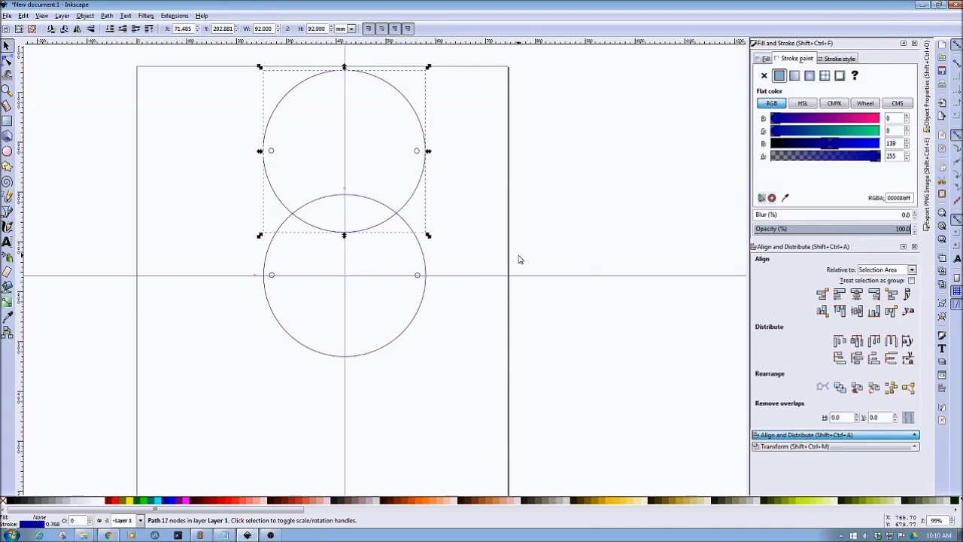
scroll(518, 260, right, 1)
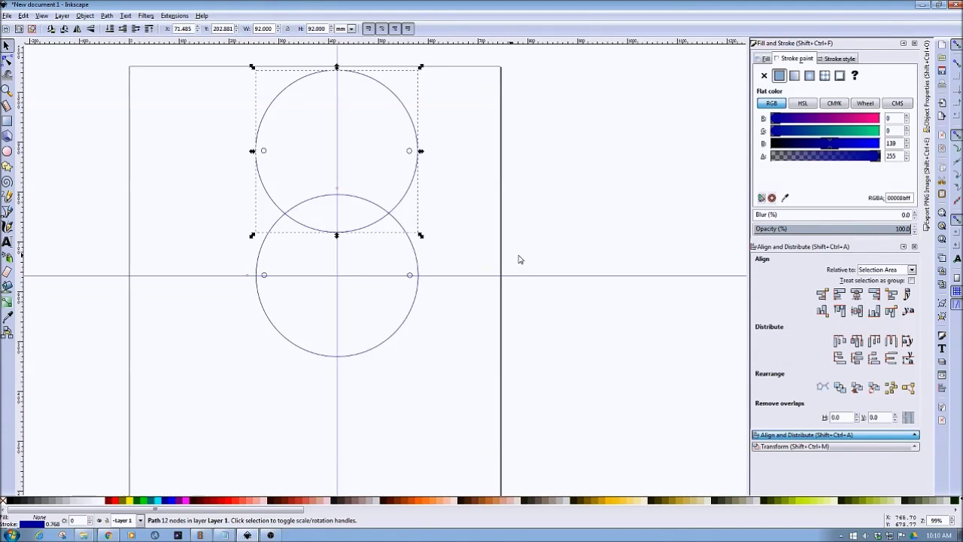
key(alt+Right)
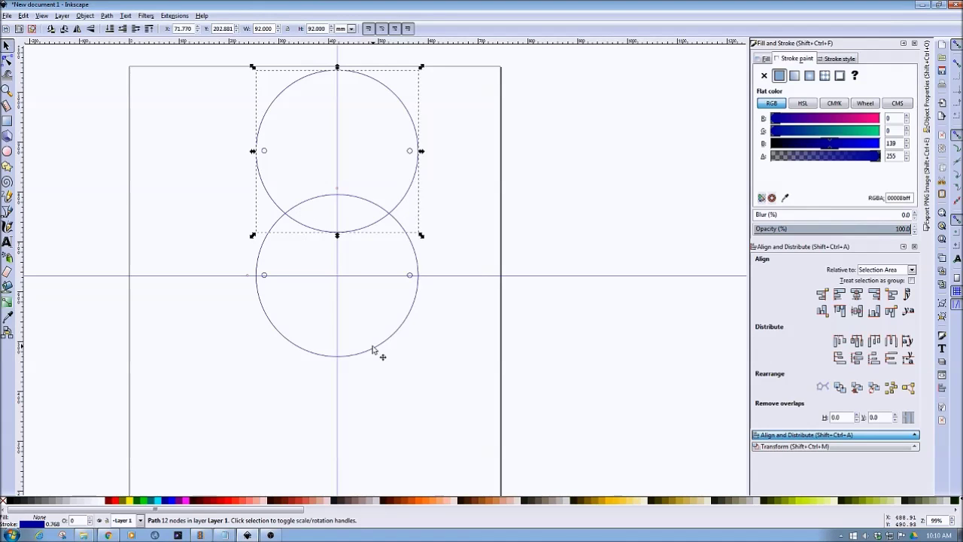
- Move the original 92 mm disc down until it clears the upper copy and nudge it to centre on the vertical guide
drag(372, 349, 368, 397)
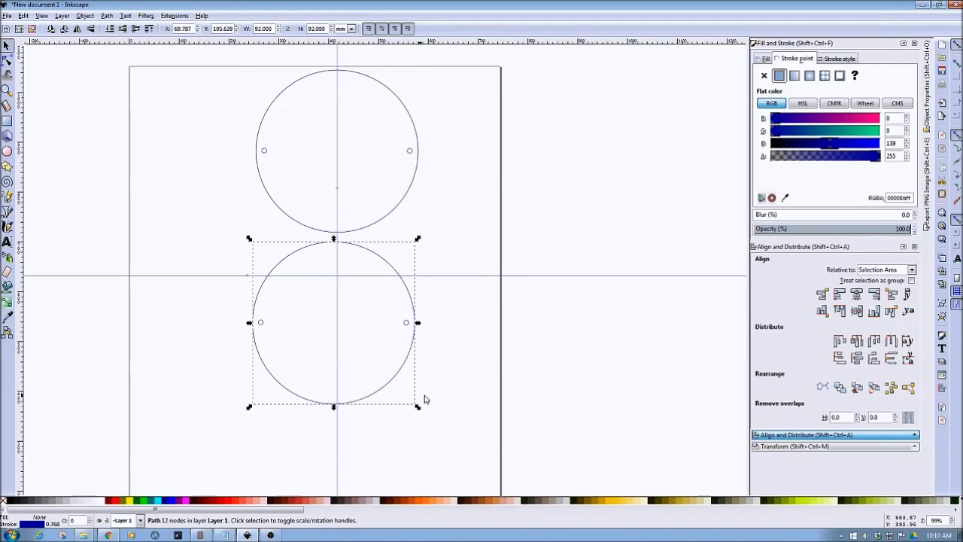
key(Right)
key(Right)
key(Right)
key(Right)
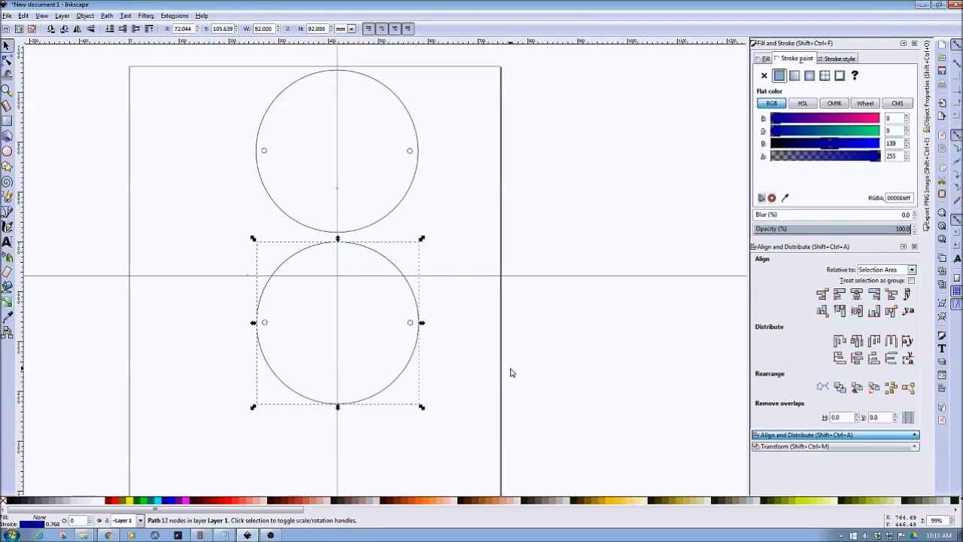
key(alt+Left)
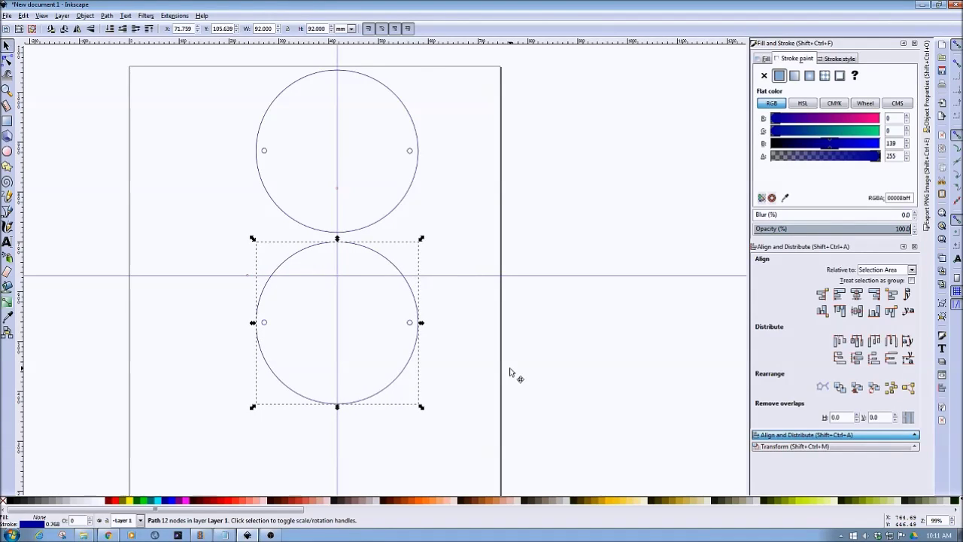
- Duplicate the lower disc and place the copy beneath it near the page's lower edge, nudged to centre on the vertical guide
scroll(637, 394, down, 4)
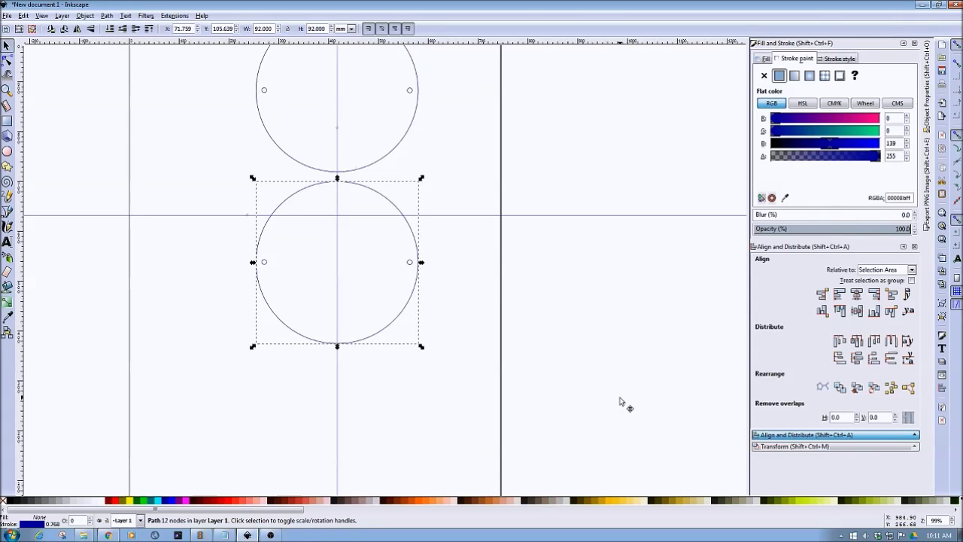
key(ctrl+c)
key(ctrl+v)
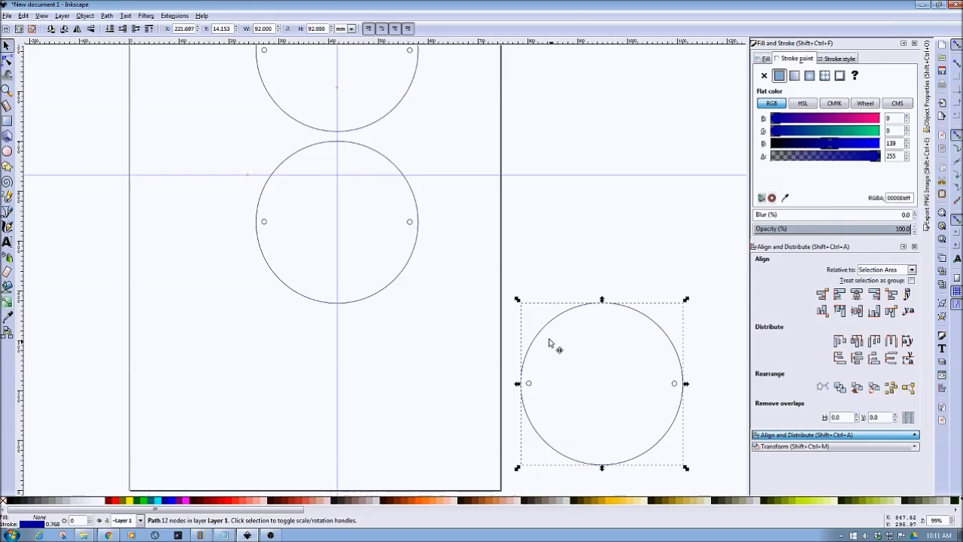
drag(546, 338, 269, 351)
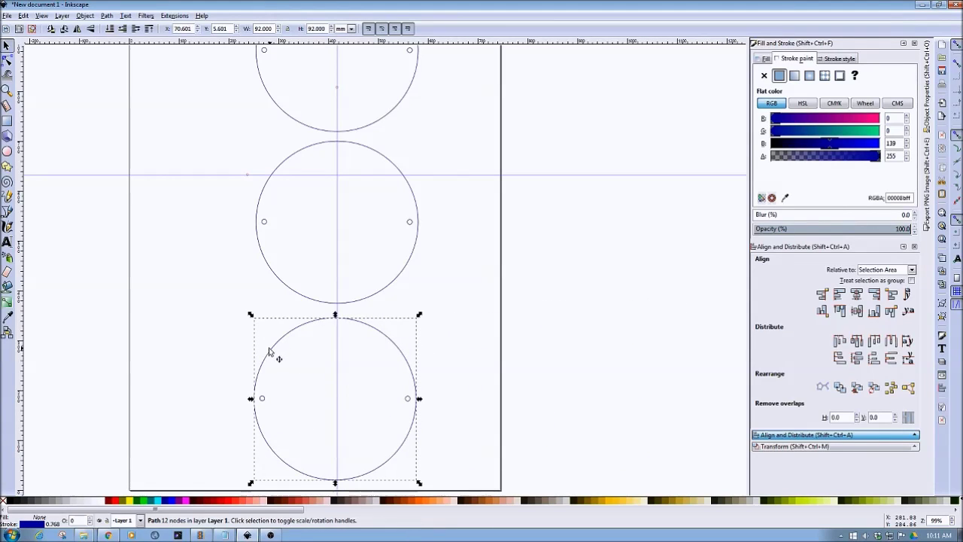
key(Right)
key(Right)
key(Right)
key(Left)
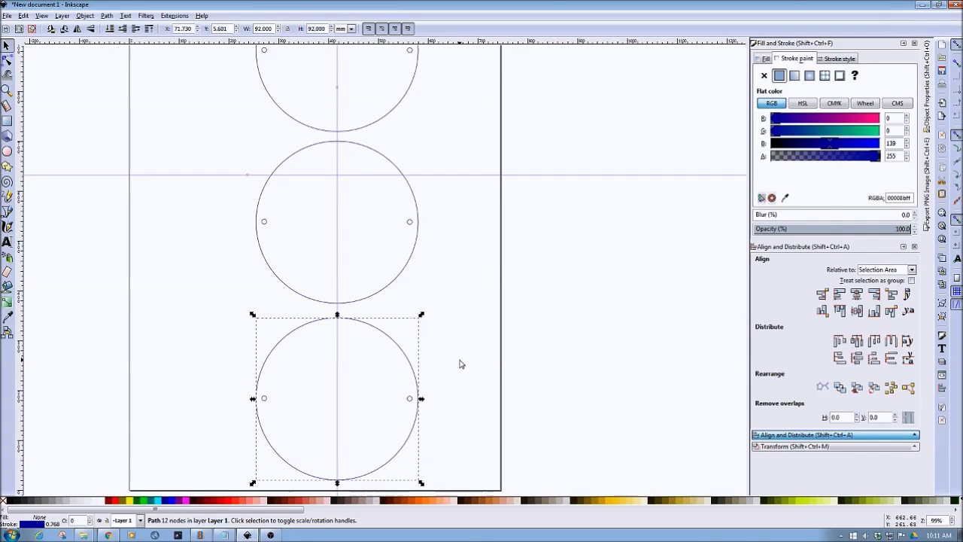
- Draw a hexagon about 32.5 by 31 mm inside the uppermost disc and remove it again
key(ctrl+Up)
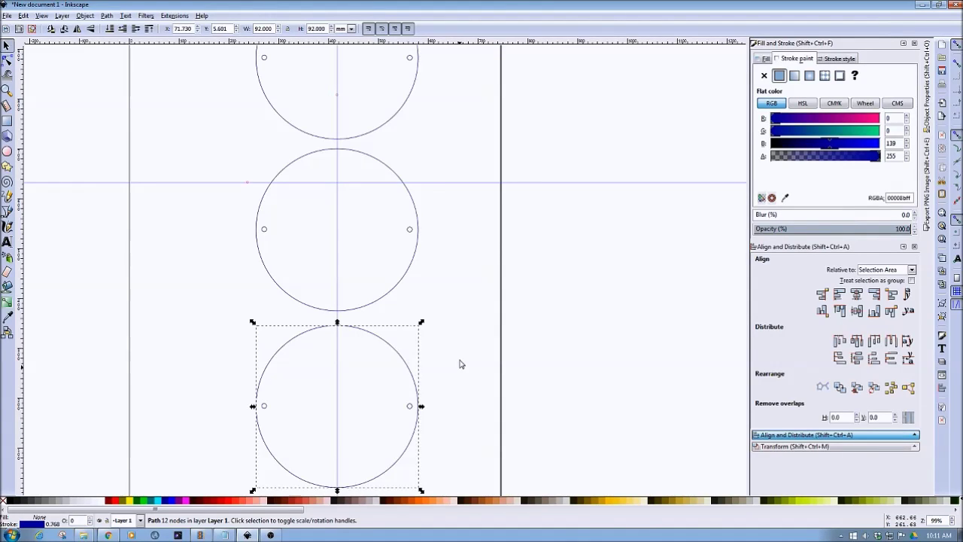
scroll(462, 224, up, 3)
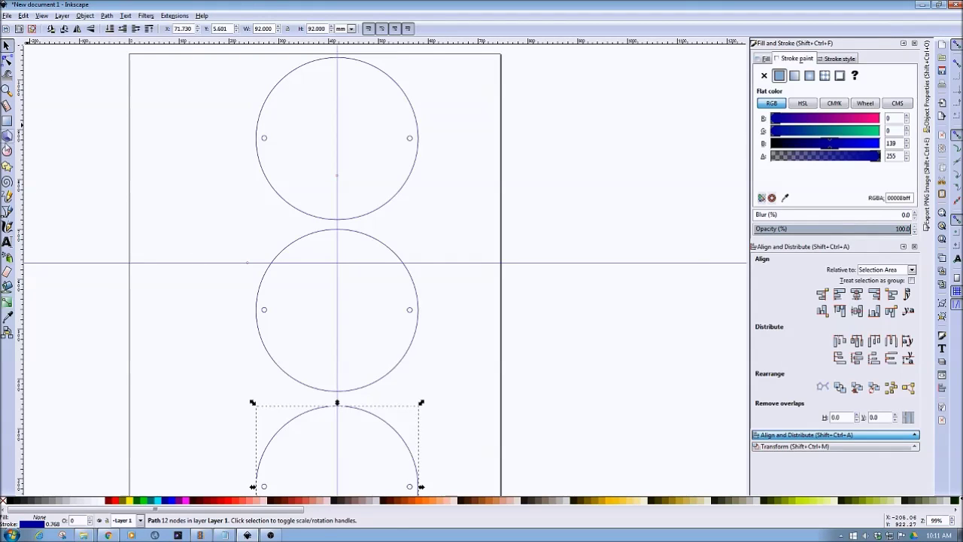
click(7, 166)
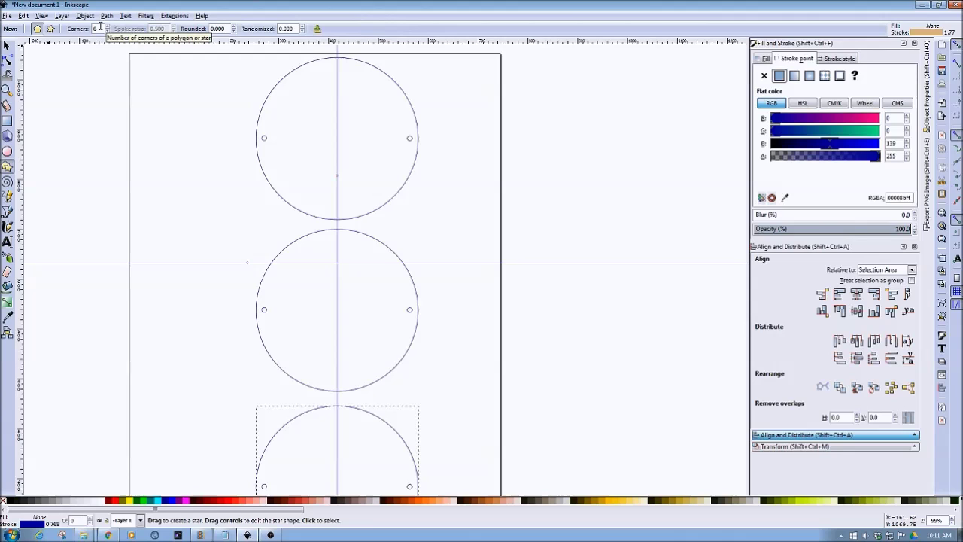
mouse_move(319, 121)
mouse_down()
mouse_move(361, 156)
mouse_move(337, 143)
mouse_up()
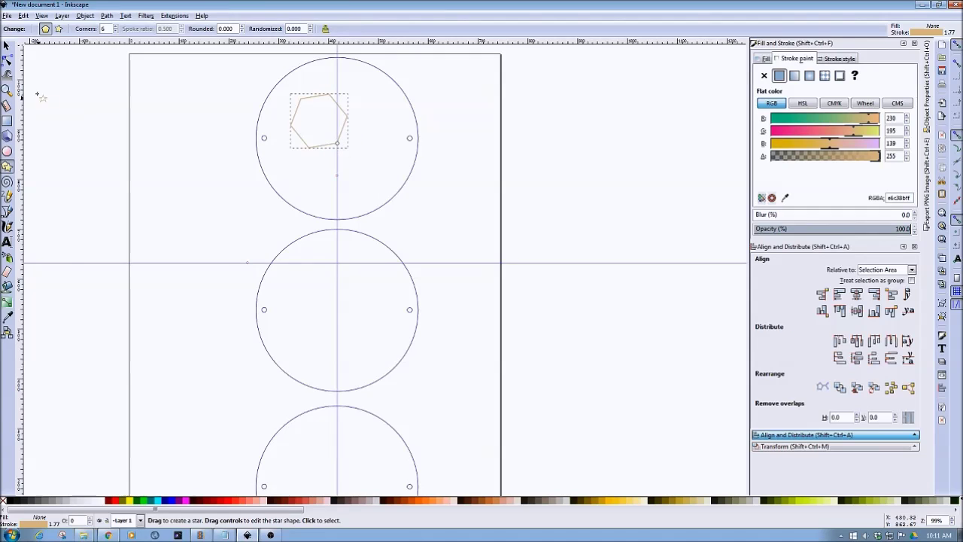
click(7, 47)
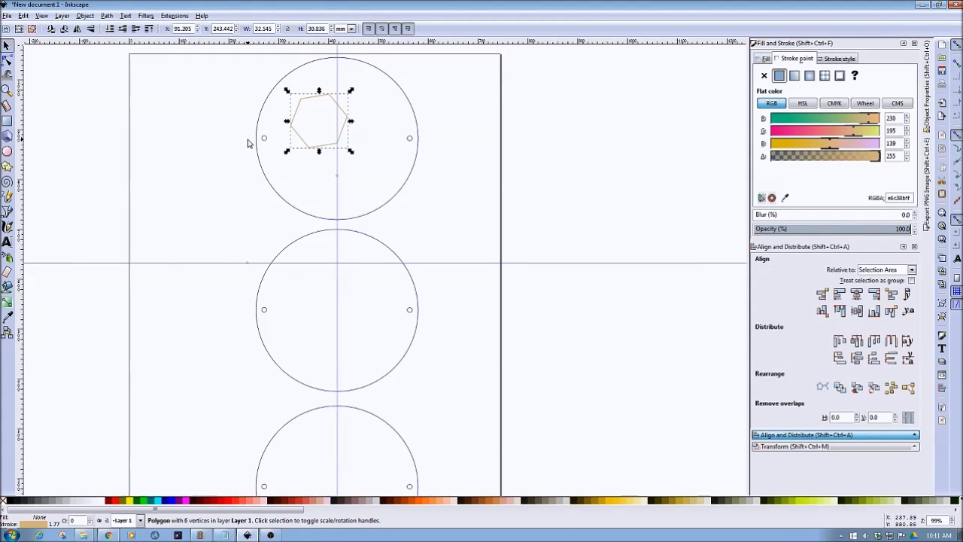
key(Escape)
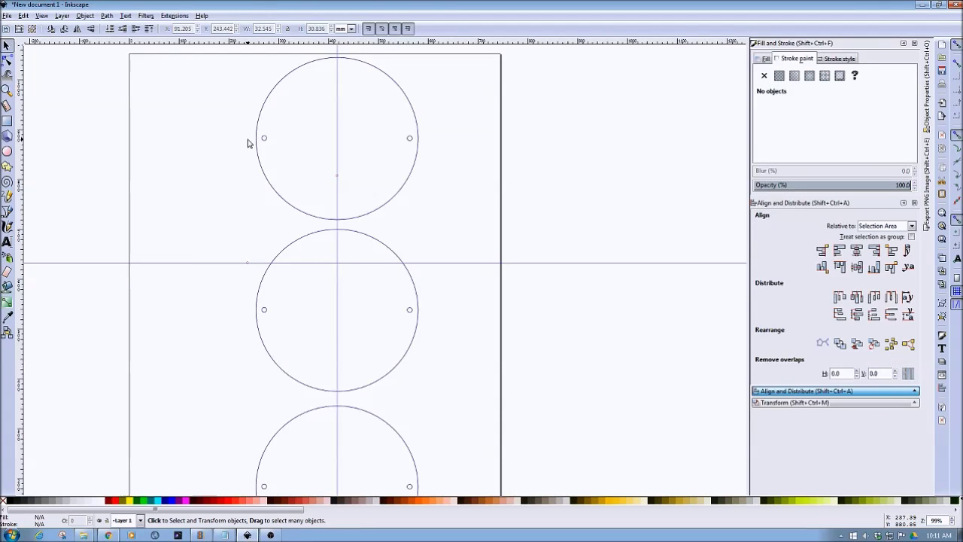